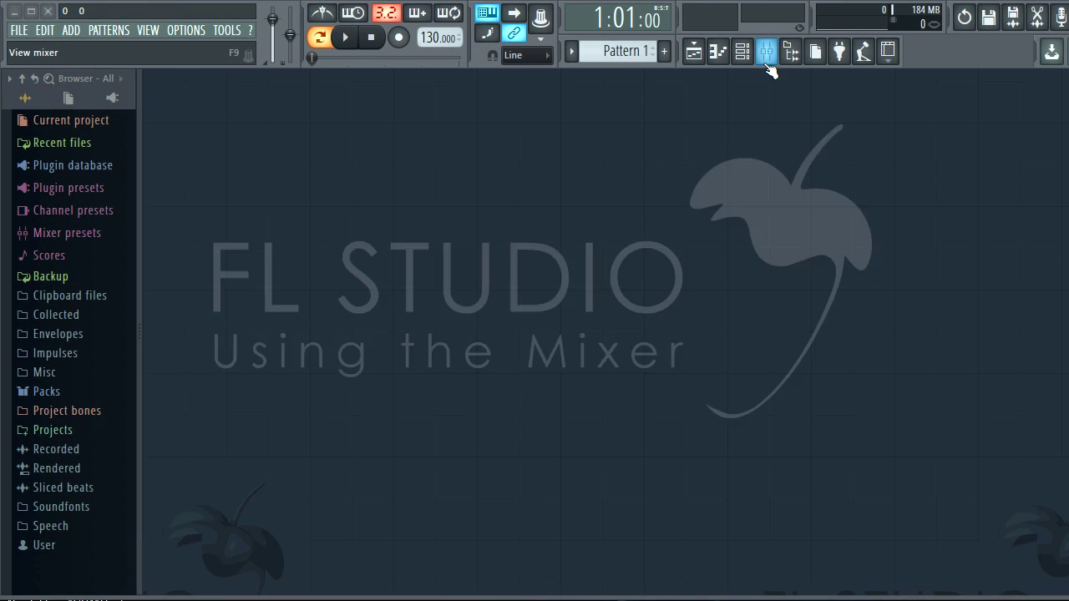
- Open the Mixer, hide and reshow the Master and inserts 100–103 sections, and resize the meters above the faders
{"action": "left_click", "coordinate": [766, 51]}
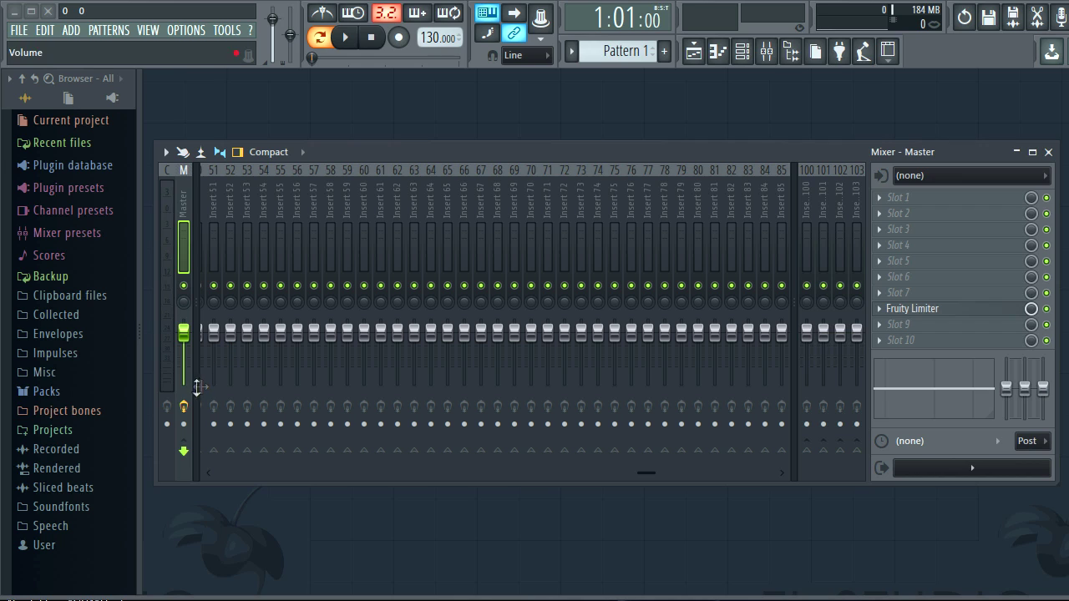
{"action": "left_click", "coordinate": [804, 372]}
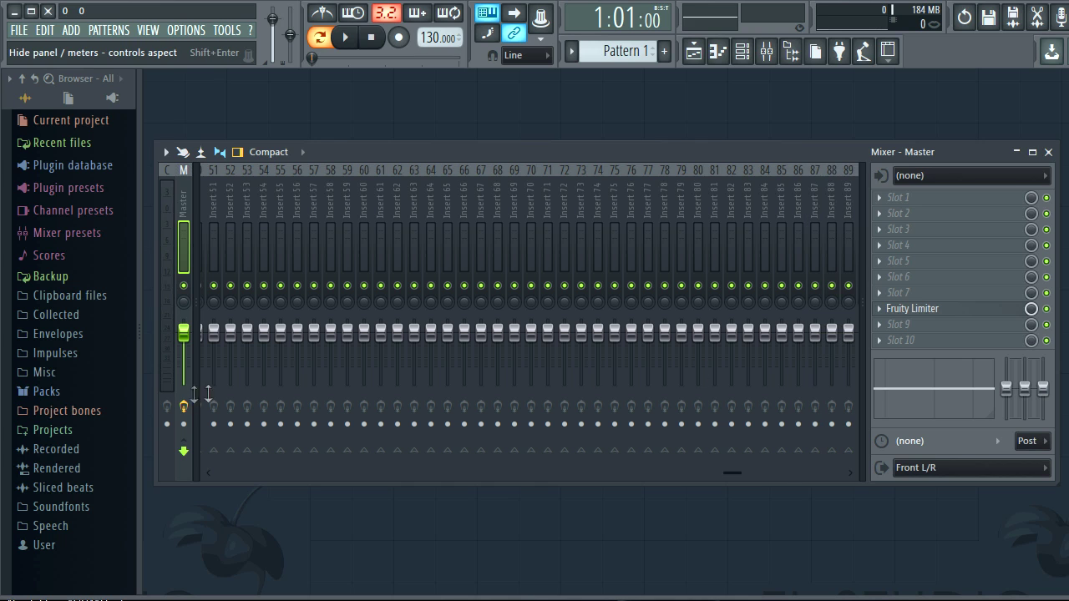
{"action": "left_click", "coordinate": [203, 401]}
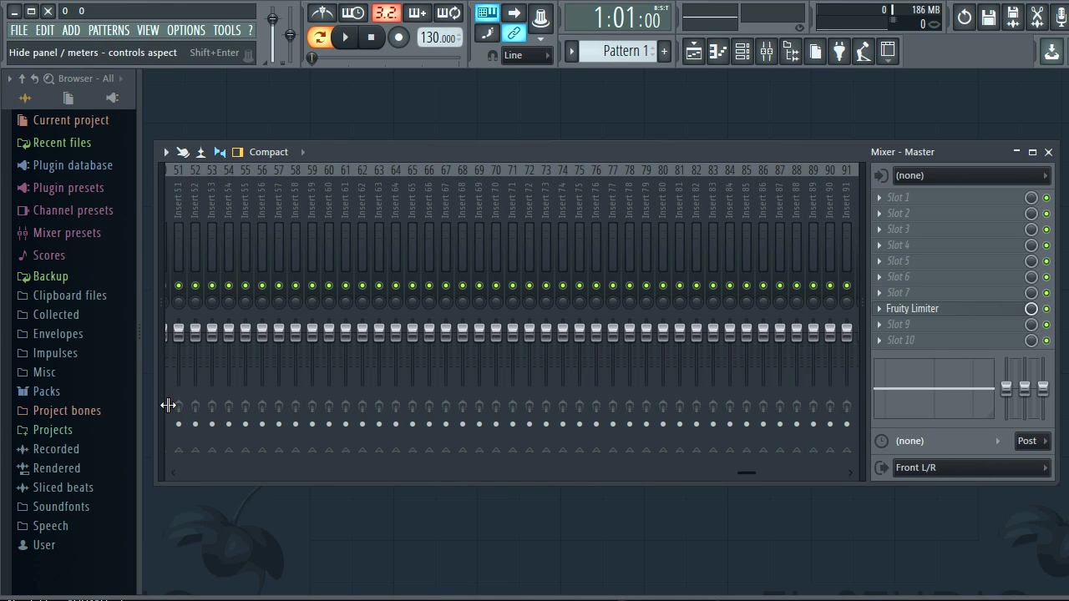
{"action": "left_click", "coordinate": [165, 401]}
{"action": "left_click", "coordinate": [870, 392]}
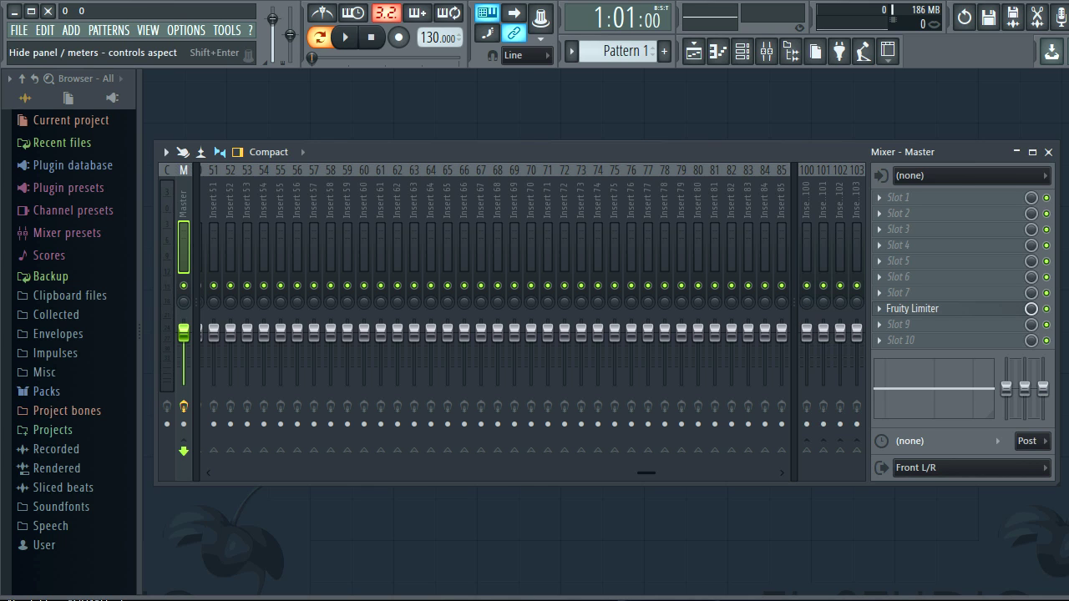
{"action": "left_click_drag", "start_coordinate": [870, 393], "coordinate": [869, 418]}
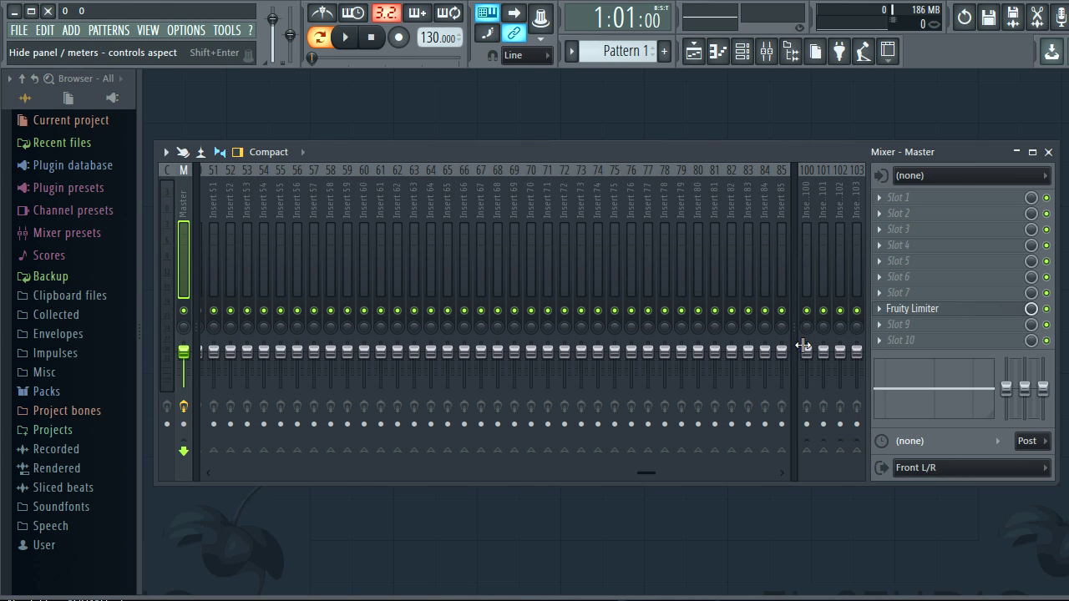
{"action": "left_click_drag", "start_coordinate": [801, 340], "coordinate": [800, 348]}
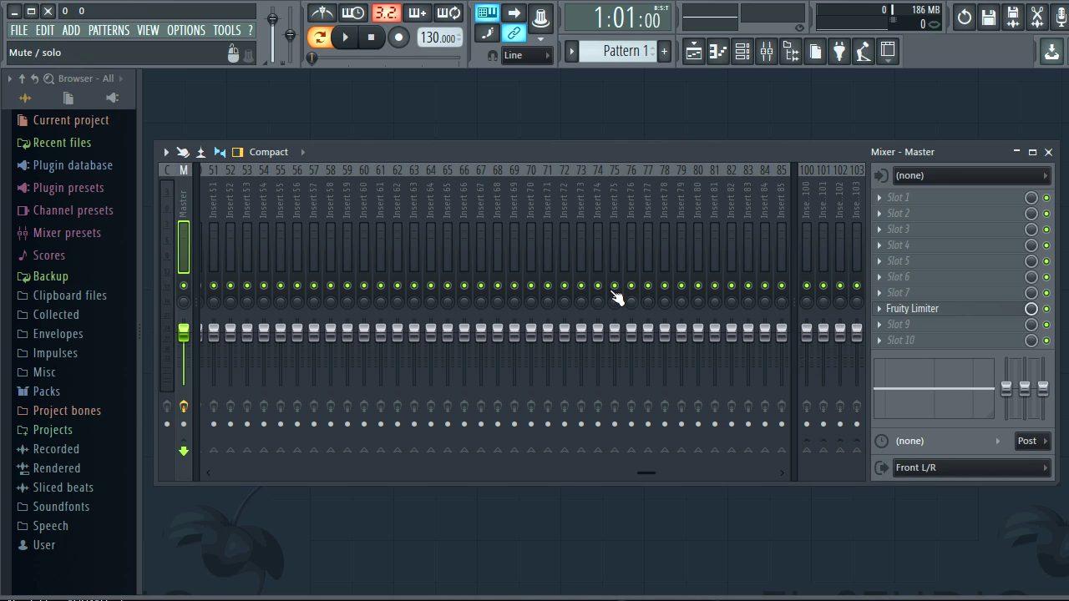
- Select inserts 100–103 together and dock them to the middle of the mixer
{"action": "left_click", "coordinate": [563, 263]}
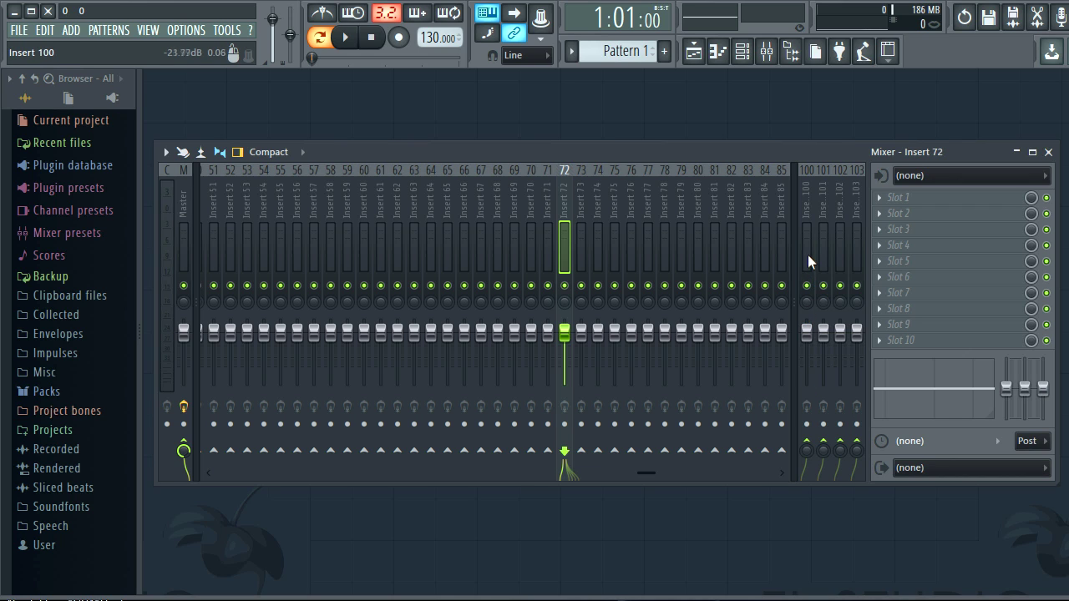
{"action": "left_click_drag", "start_coordinate": [806, 253], "coordinate": [856, 253]}
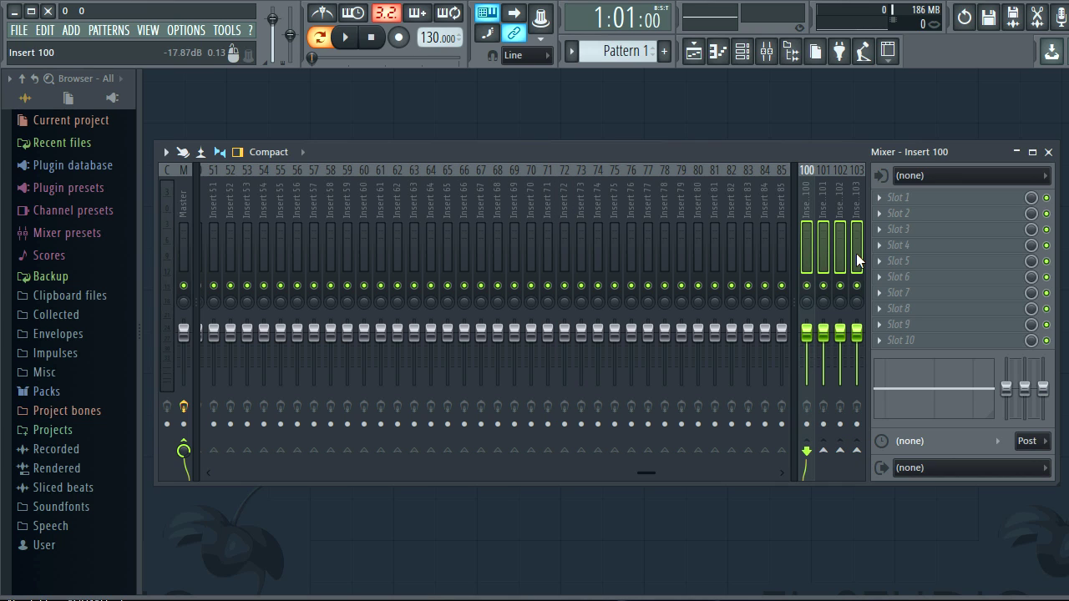
{"action": "right_click", "coordinate": [807, 246]}
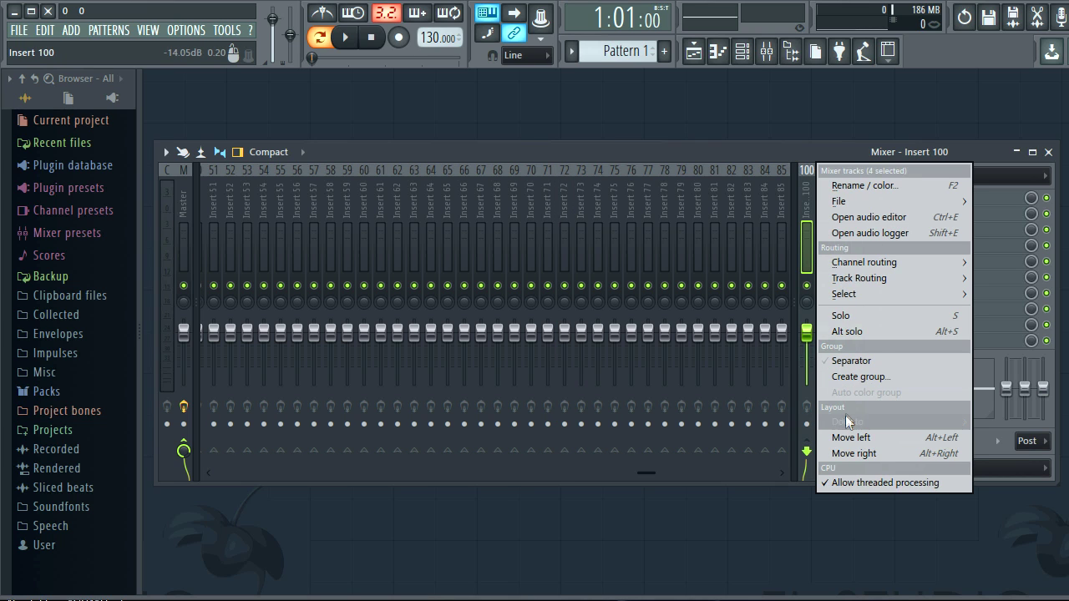
{"action": "mouse_move", "coordinate": [843, 421]}
{"action": "left_click", "coordinate": [1002, 438]}
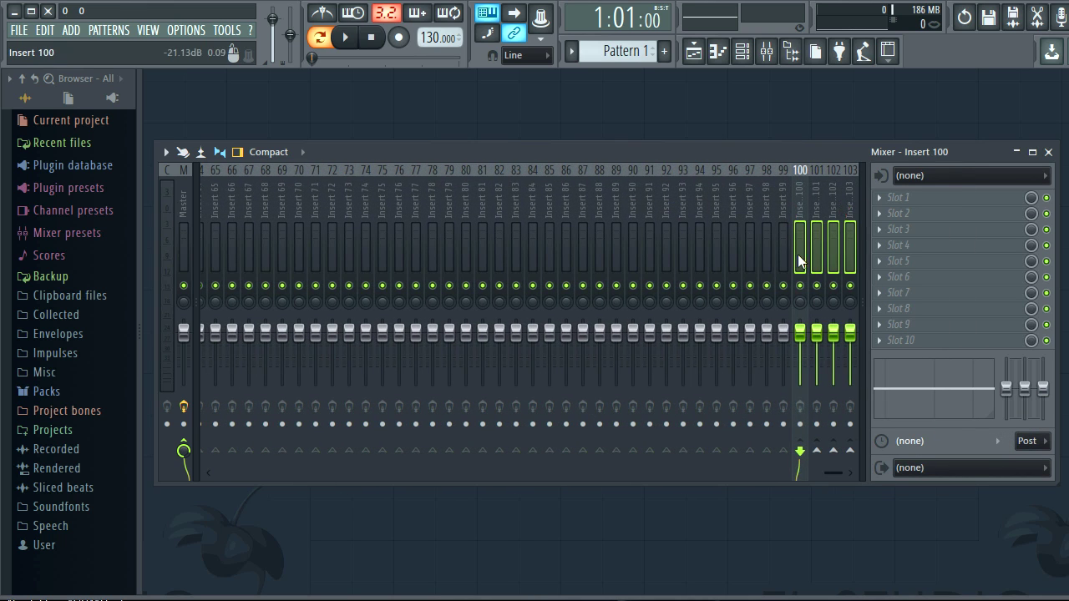
- Re-dock inserts 100–103 to the right section and move the mixer window lower
{"action": "right_click", "coordinate": [839, 201]}
{"action": "mouse_move", "coordinate": [944, 425]}
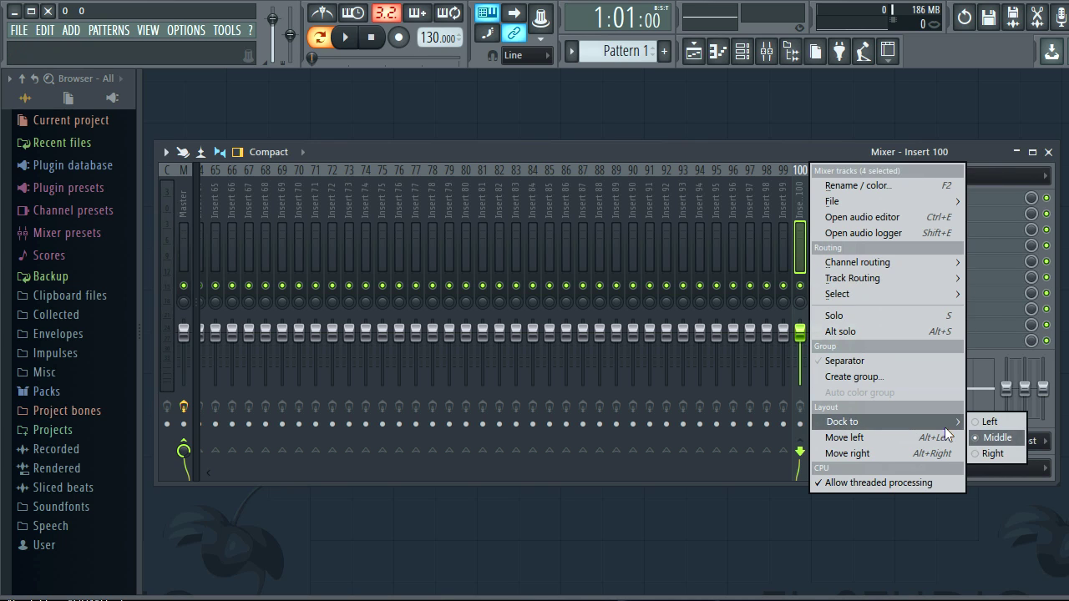
{"action": "left_click", "coordinate": [983, 451]}
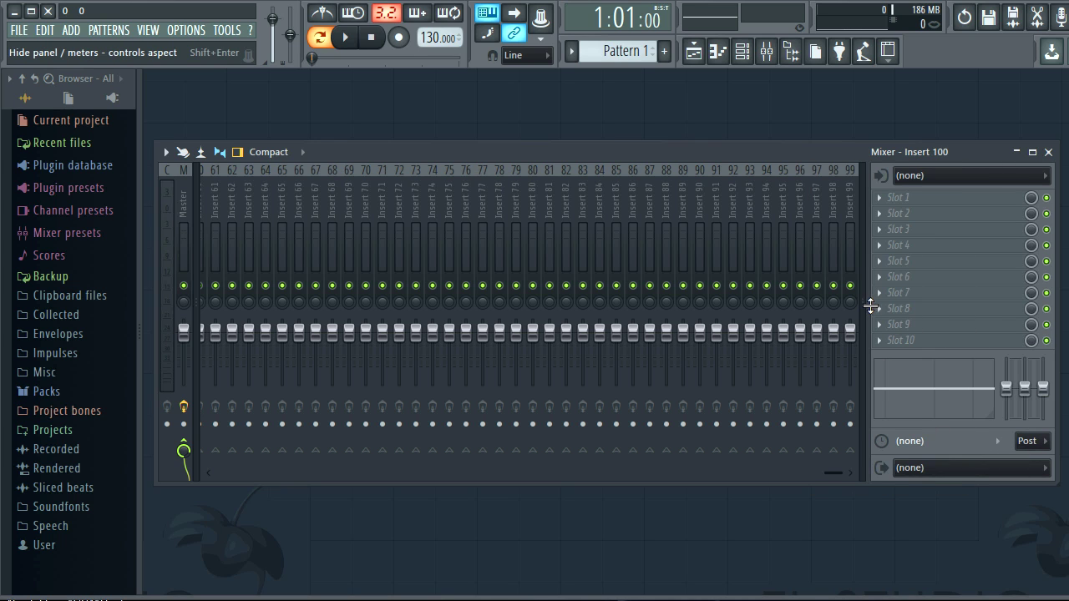
{"action": "left_click", "coordinate": [814, 246]}
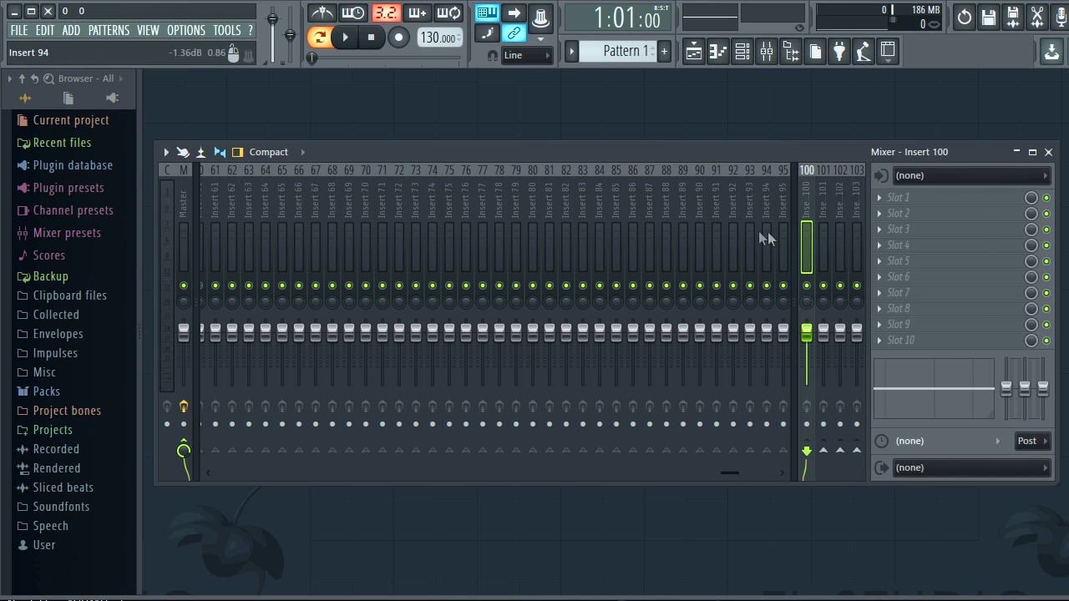
{"action": "left_click_drag", "start_coordinate": [545, 152], "coordinate": [543, 250]}
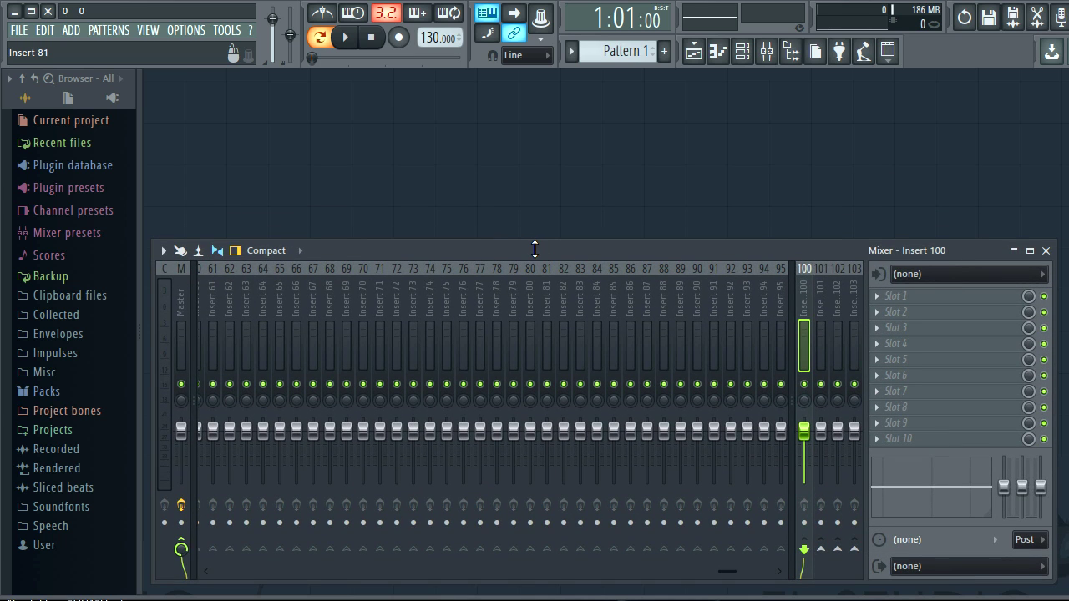
- Enlarge the mixer upward, leave extra volume/stereo properties switched on, and select Insert 78
{"action": "left_click_drag", "start_coordinate": [534, 248], "coordinate": [531, 145]}
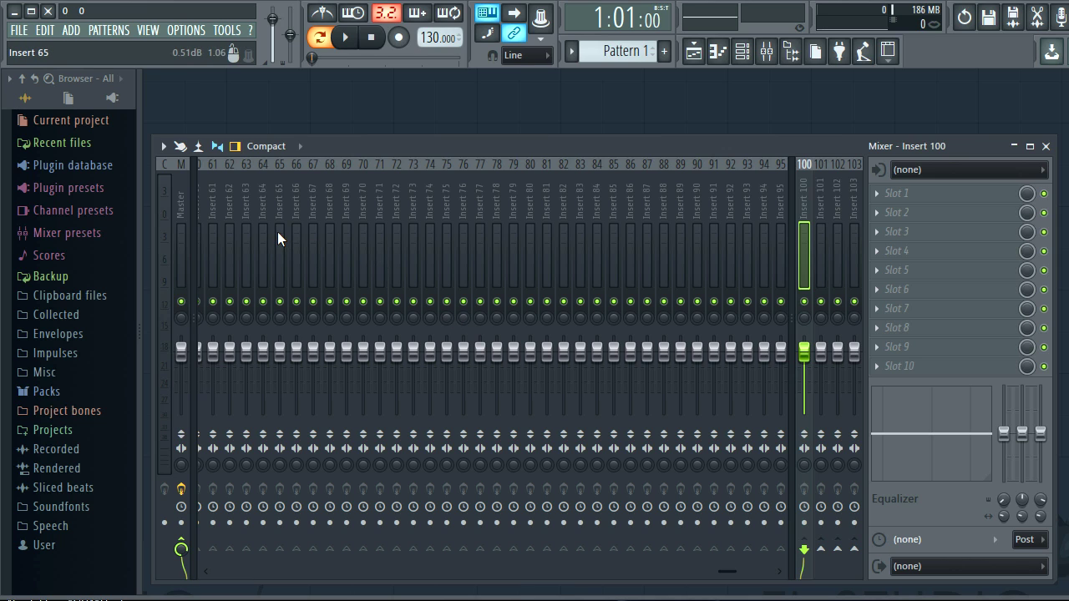
{"action": "left_click", "coordinate": [219, 147]}
{"action": "left_click", "coordinate": [219, 148]}
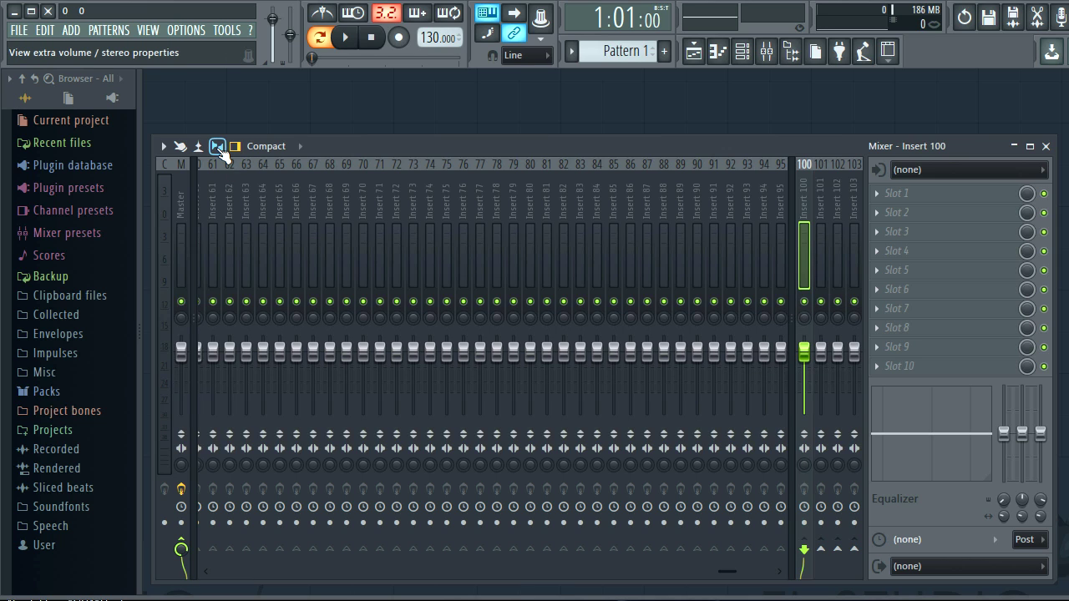
{"action": "left_click", "coordinate": [218, 148]}
{"action": "left_click", "coordinate": [219, 148]}
{"action": "left_click", "coordinate": [219, 147]}
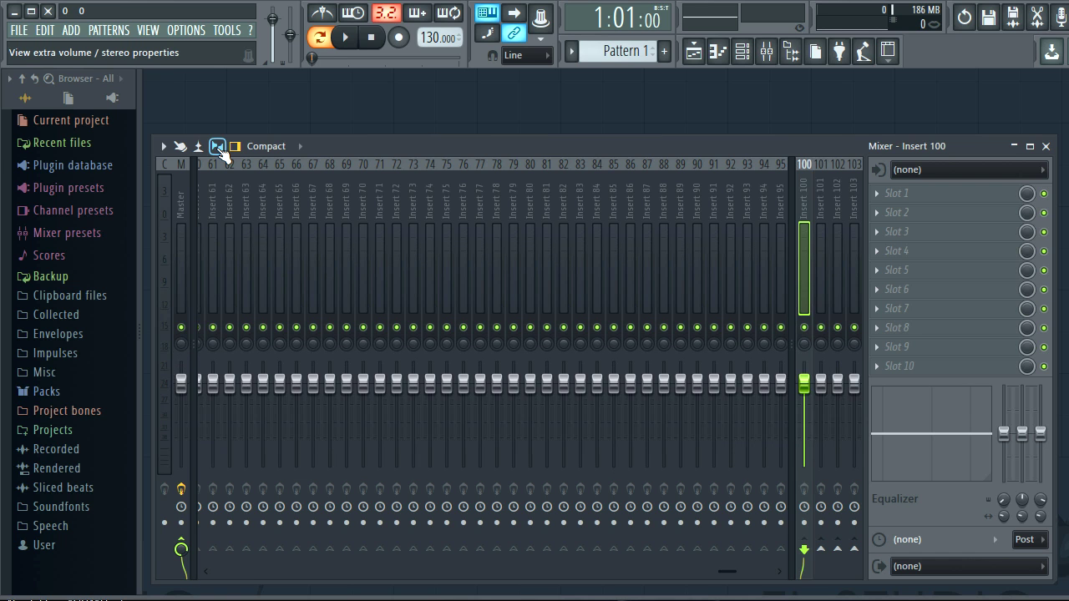
{"action": "left_click", "coordinate": [218, 148]}
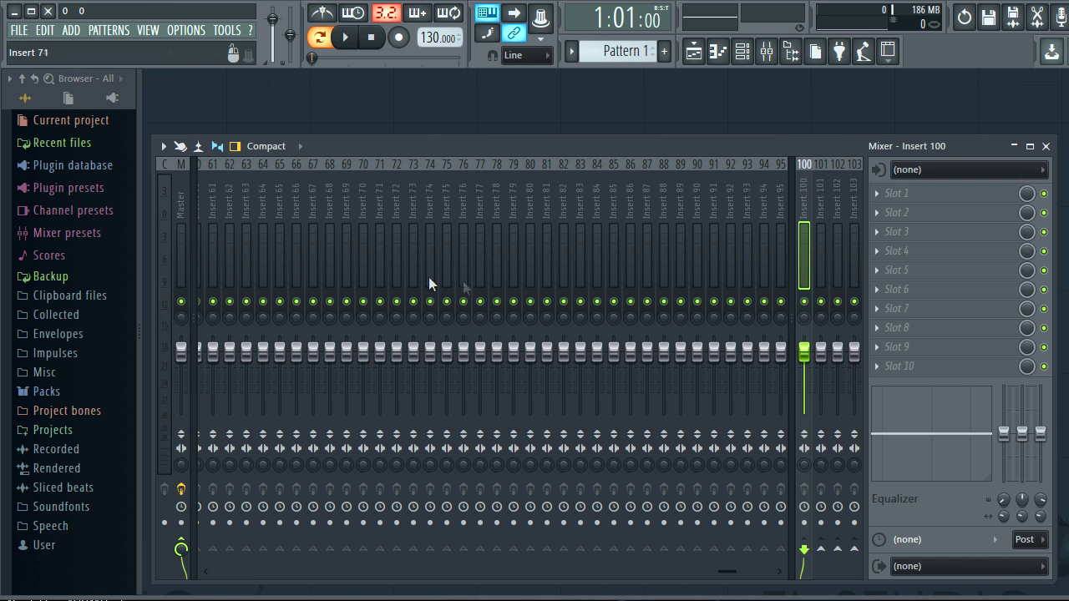
{"action": "left_click", "coordinate": [498, 242]}
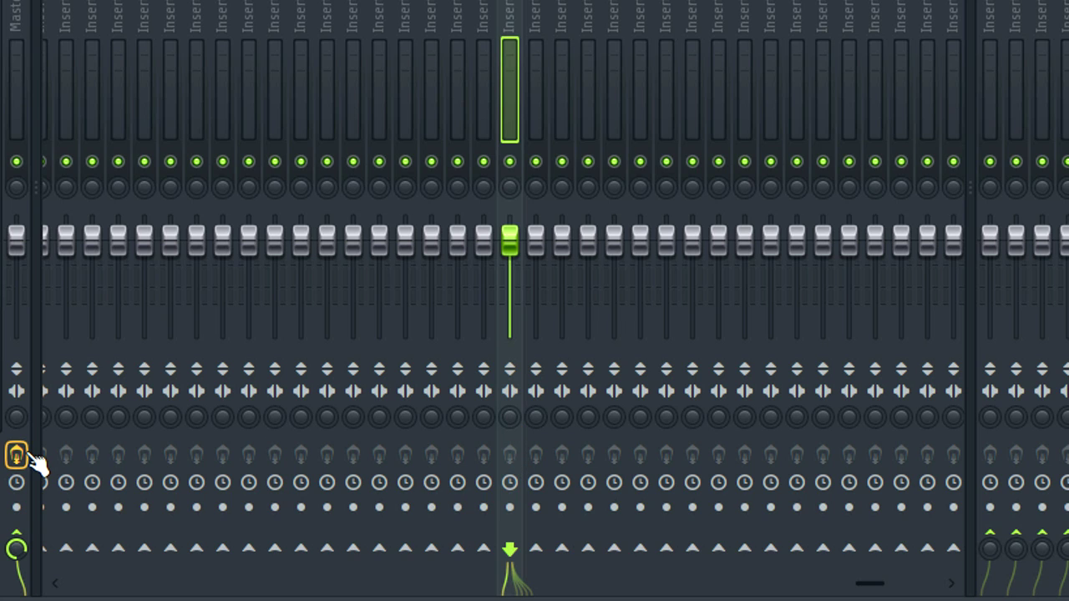
{"action": "left_click", "coordinate": [510, 507]}
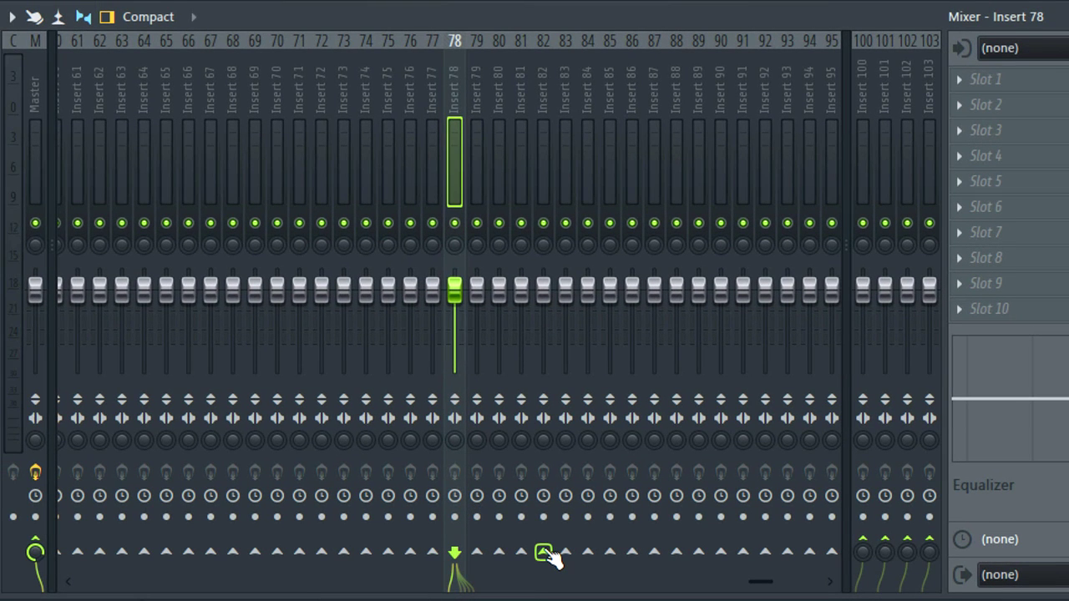
- Send Insert 78 to inserts 82, 84 and 86, and switch the mixer to the Wide layout
{"action": "left_click", "coordinate": [544, 552]}
{"action": "left_click", "coordinate": [587, 552]}
{"action": "left_click", "coordinate": [629, 552]}
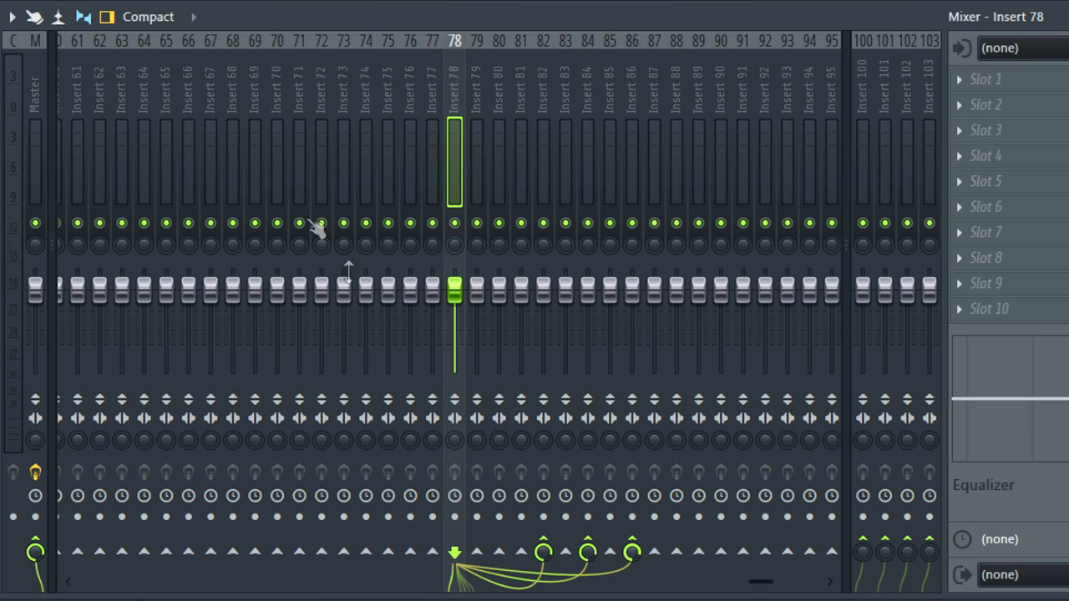
{"action": "left_click", "coordinate": [171, 16]}
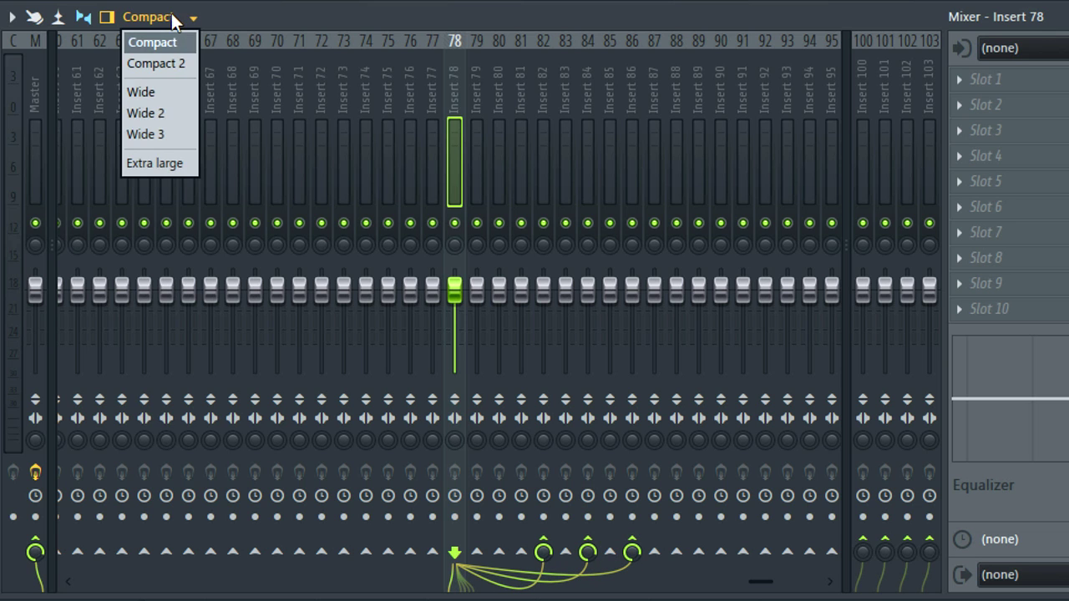
{"action": "left_click", "coordinate": [160, 93]}
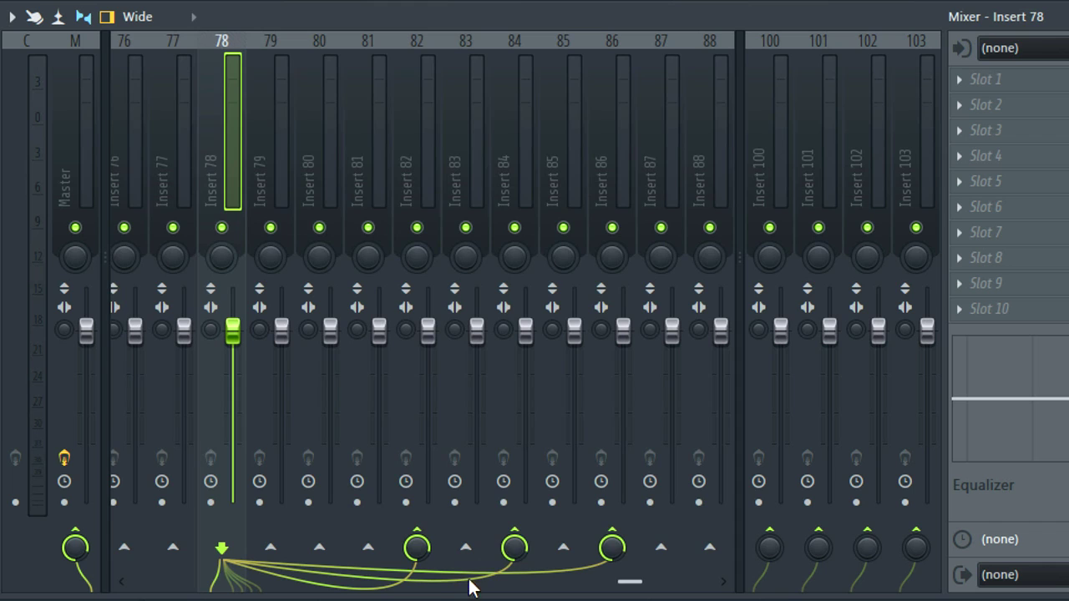
- Rework Insert 78's sends so it feeds inserts 82, 83 and 84
{"action": "left_click", "coordinate": [614, 544]}
{"action": "left_click", "coordinate": [514, 545]}
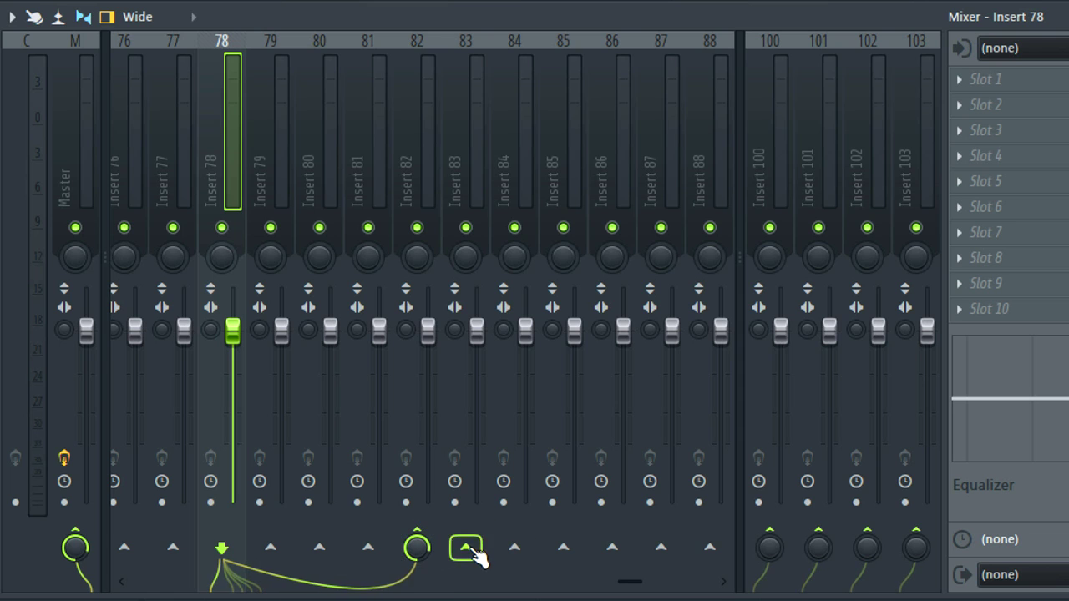
{"action": "left_click", "coordinate": [465, 548]}
{"action": "left_click", "coordinate": [514, 548]}
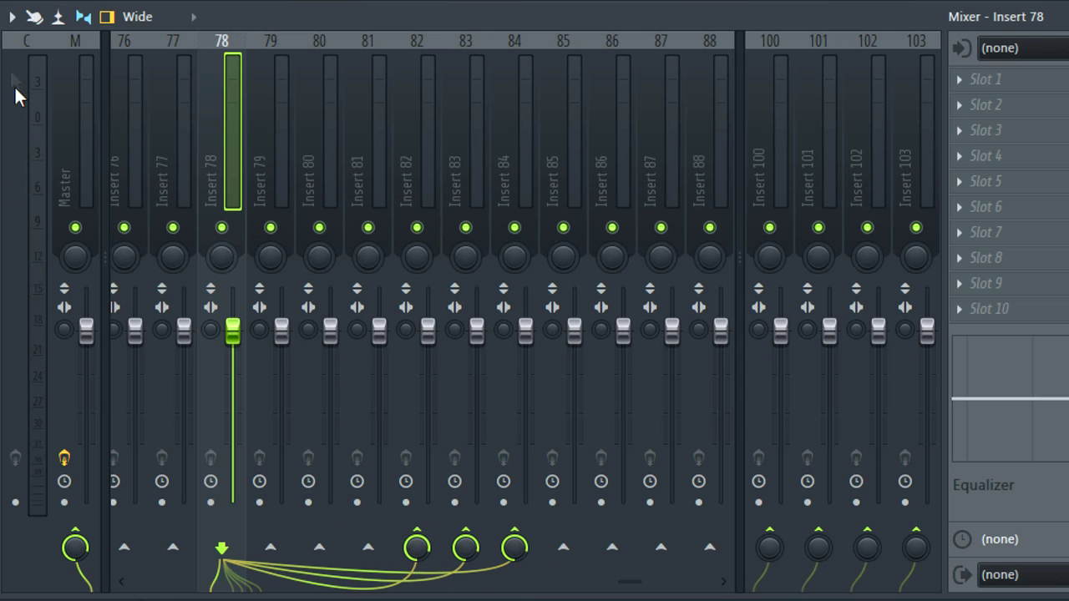
- Turn the mixer's routing cables off and then back on from the view options
{"action": "left_click", "coordinate": [12, 15]}
{"action": "mouse_move", "coordinate": [36, 127]}
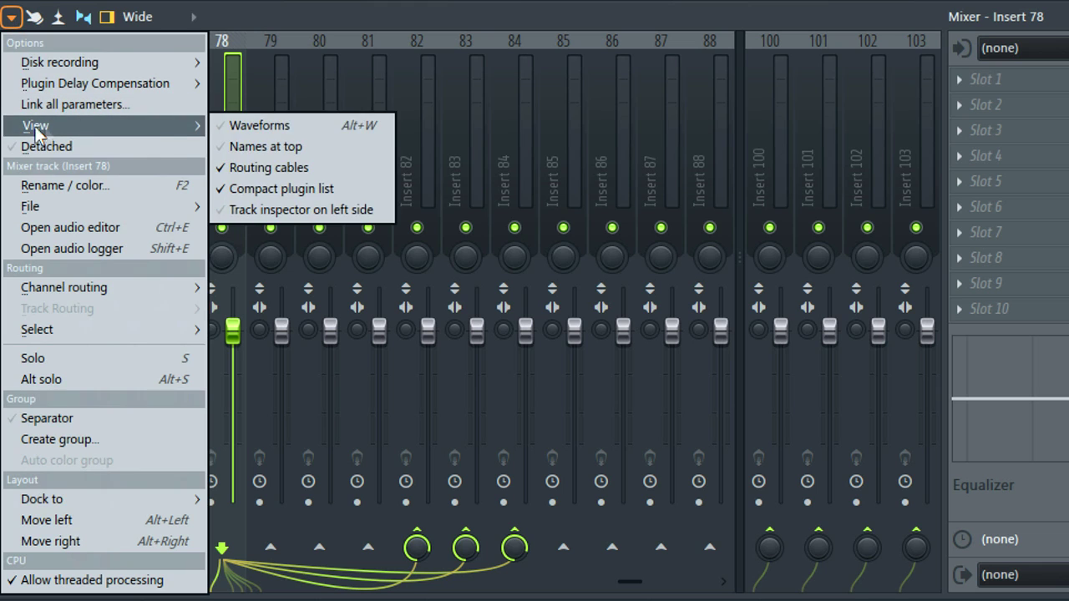
{"action": "left_click", "coordinate": [273, 167]}
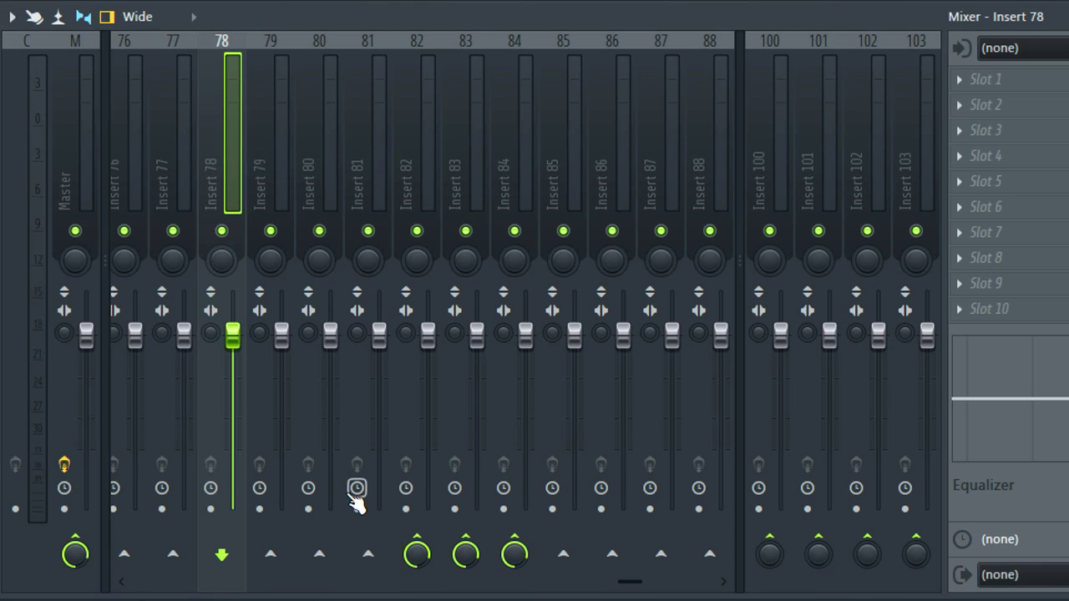
{"action": "left_click", "coordinate": [563, 554]}
{"action": "left_click", "coordinate": [11, 17]}
{"action": "mouse_move", "coordinate": [38, 127]}
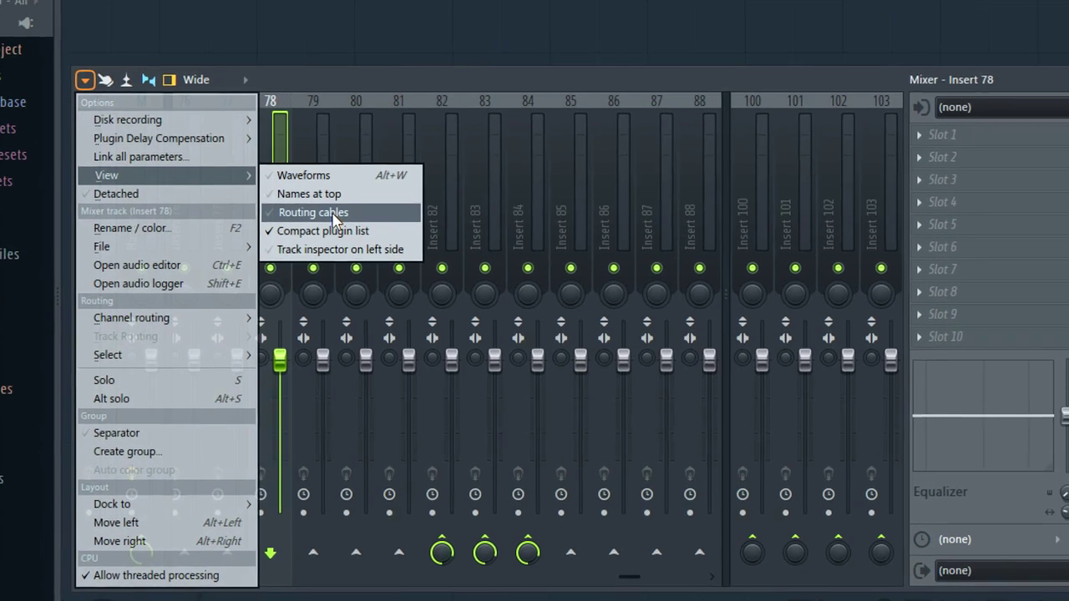
{"action": "left_click", "coordinate": [334, 214]}
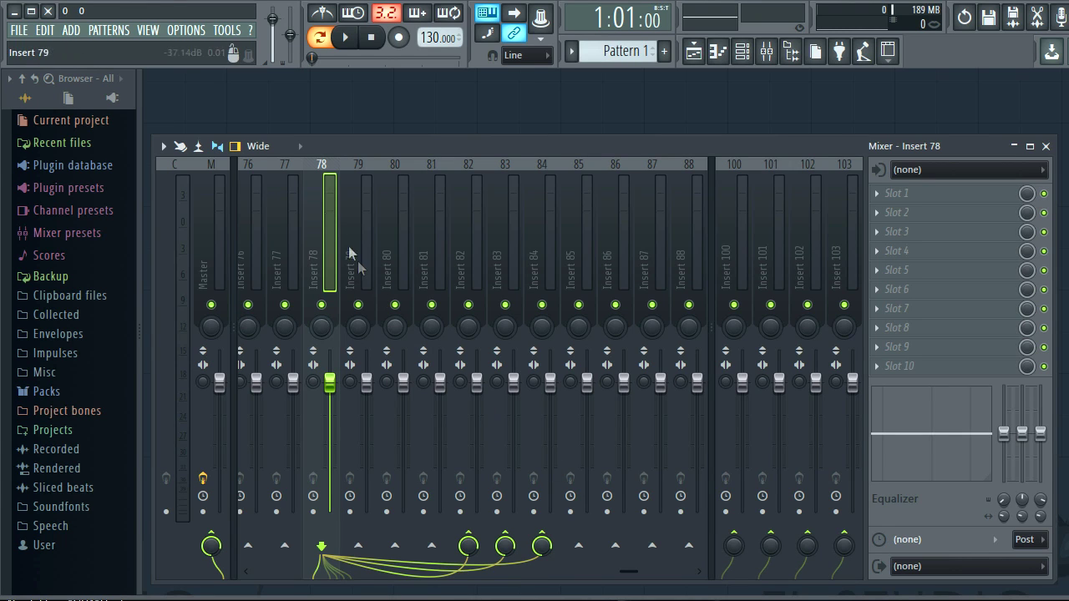
{"action": "left_click", "coordinate": [266, 152]}
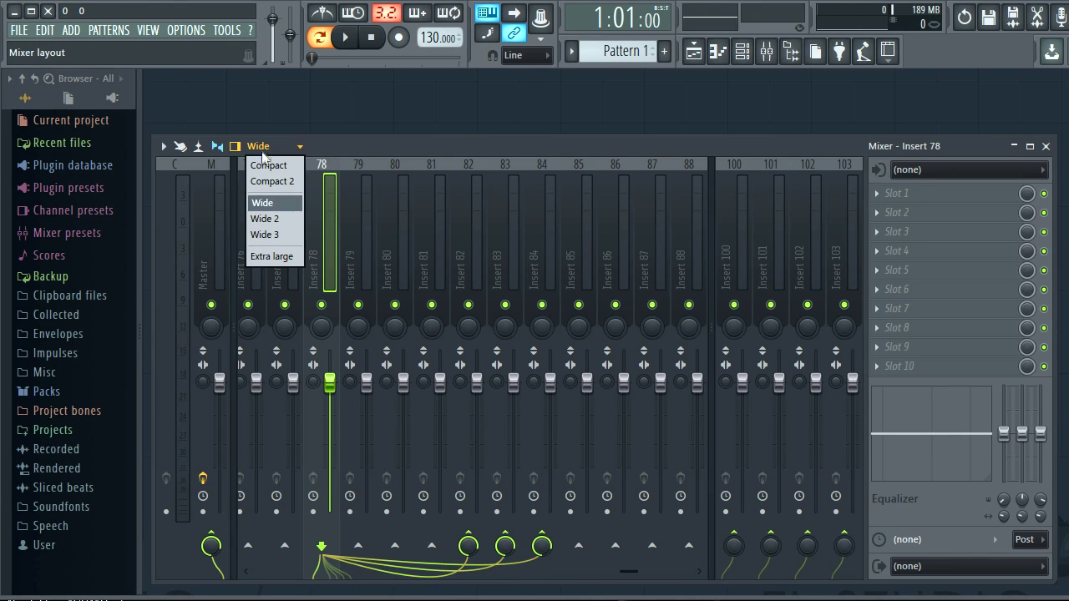
- Switch the mixer to Wide 3, then Extra large, make it taller, and load FL 12 Demo
{"action": "left_click", "coordinate": [280, 234]}
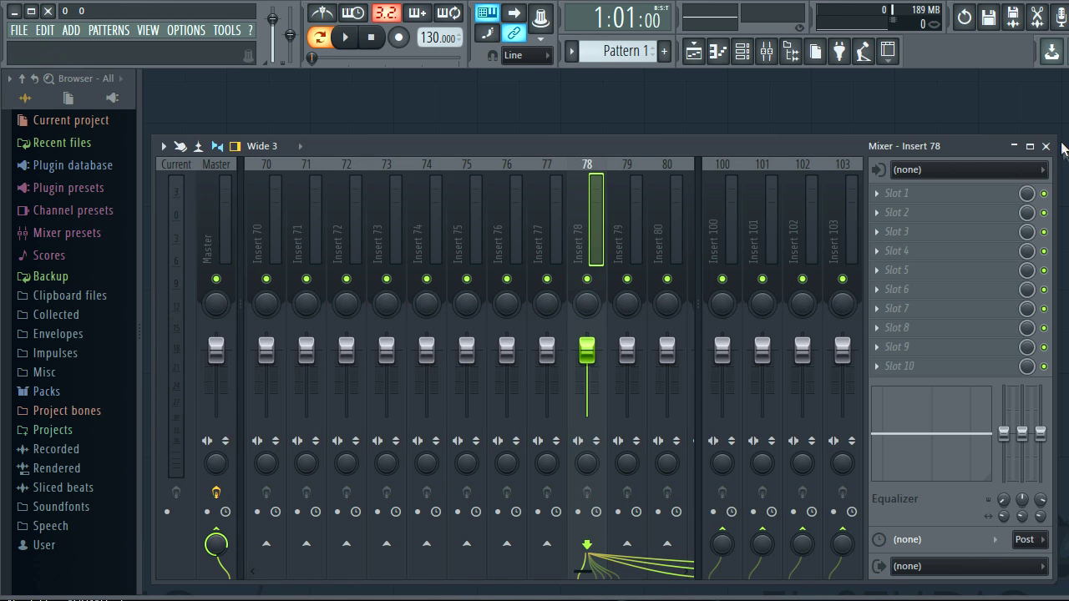
{"action": "left_click_drag", "start_coordinate": [1061, 144], "coordinate": [1062, 83]}
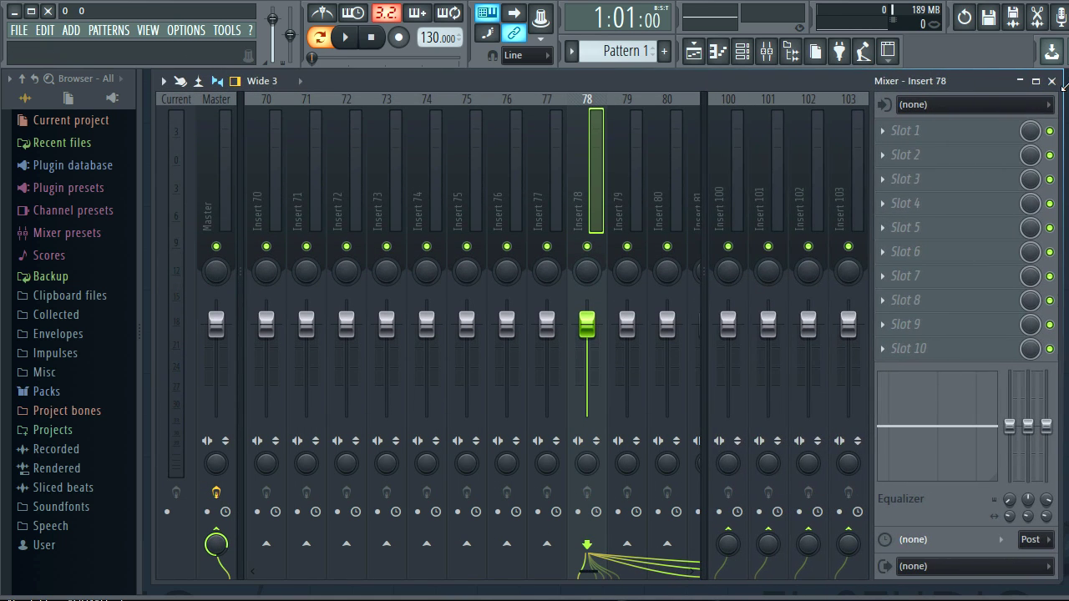
{"action": "left_click", "coordinate": [219, 81]}
{"action": "left_click", "coordinate": [220, 82]}
{"action": "left_click", "coordinate": [262, 81]}
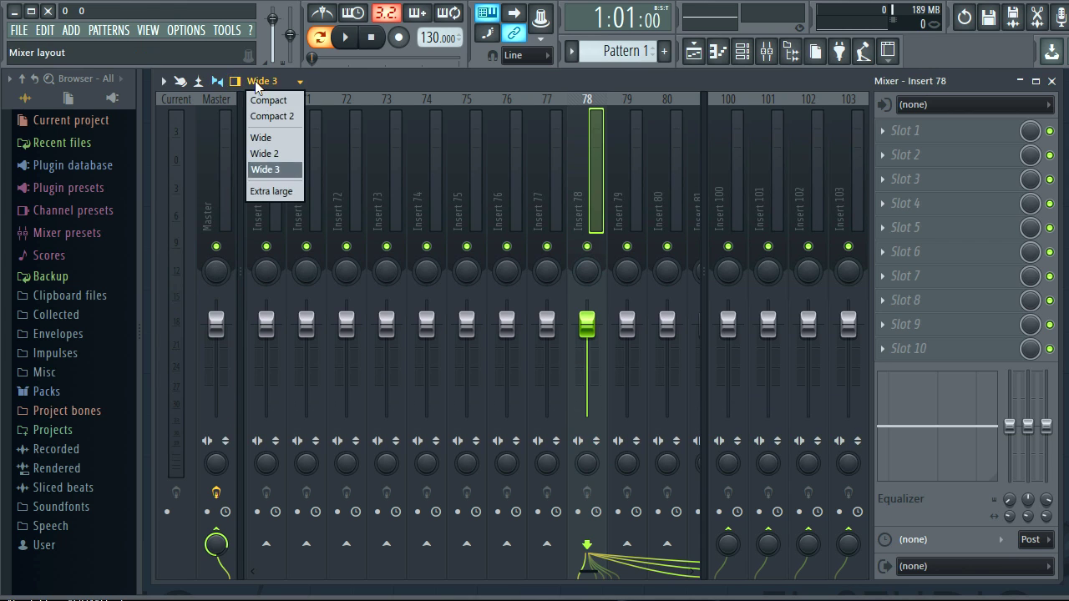
{"action": "left_click", "coordinate": [267, 192]}
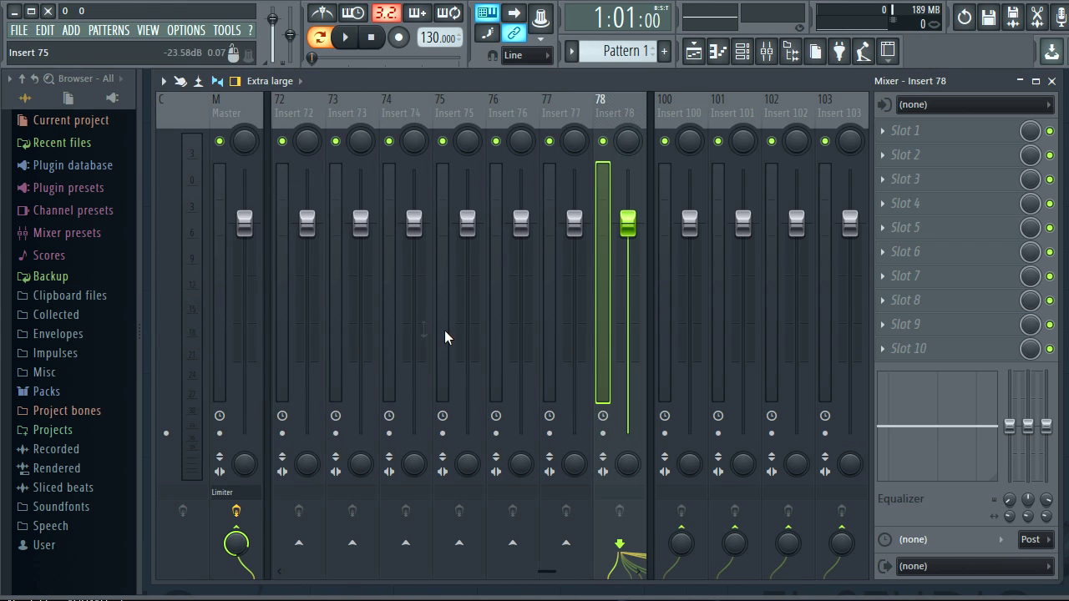
{"action": "left_click", "coordinate": [221, 165]}
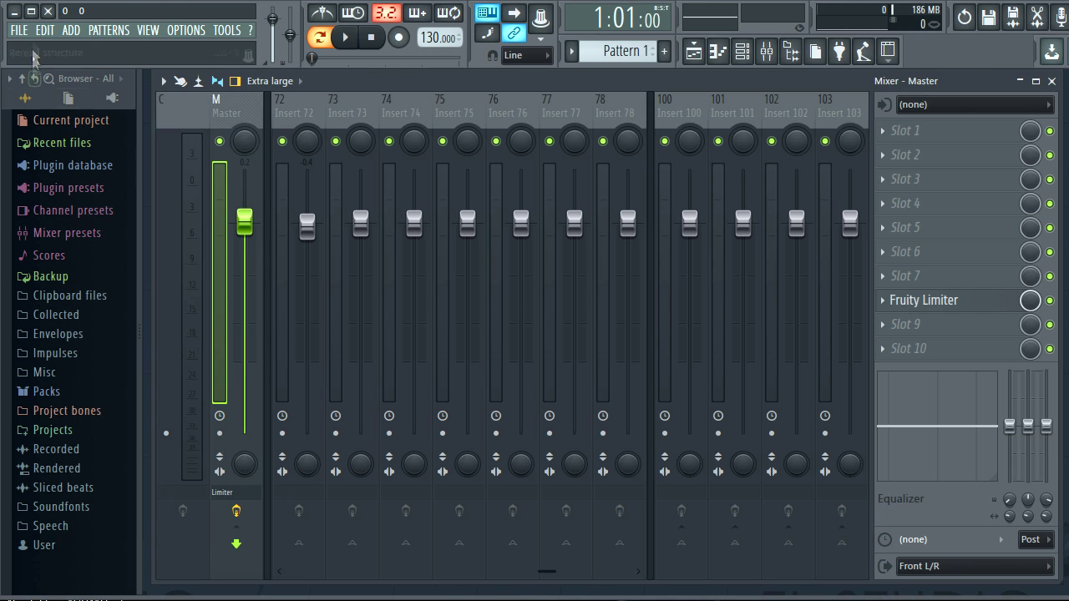
{"action": "left_click", "coordinate": [18, 30]}
{"action": "left_click", "coordinate": [44, 201]}
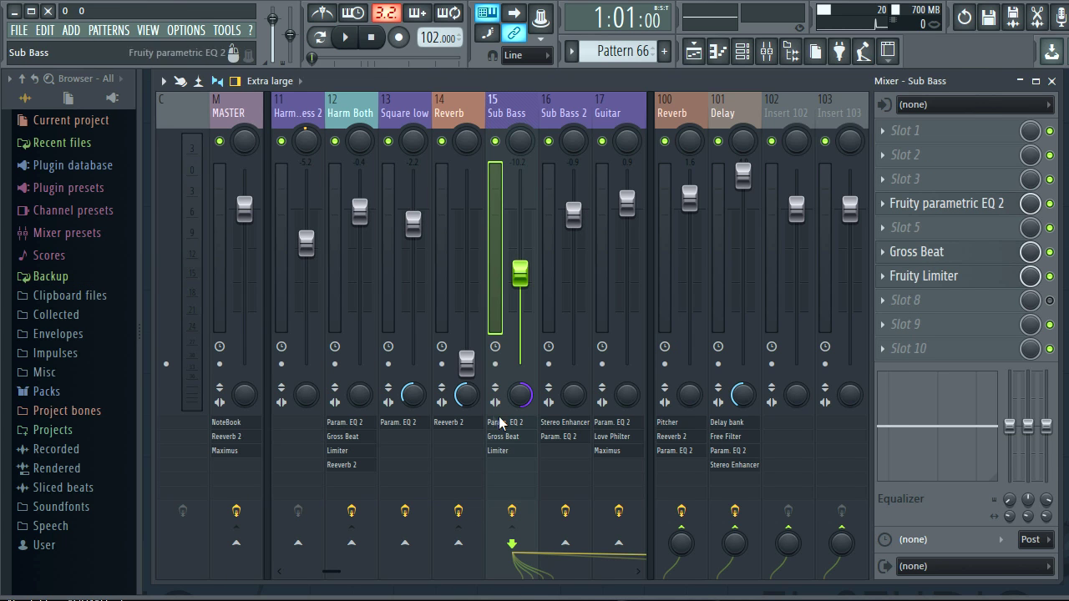
{"action": "left_click", "coordinate": [162, 81]}
{"action": "mouse_move", "coordinate": [189, 168]}
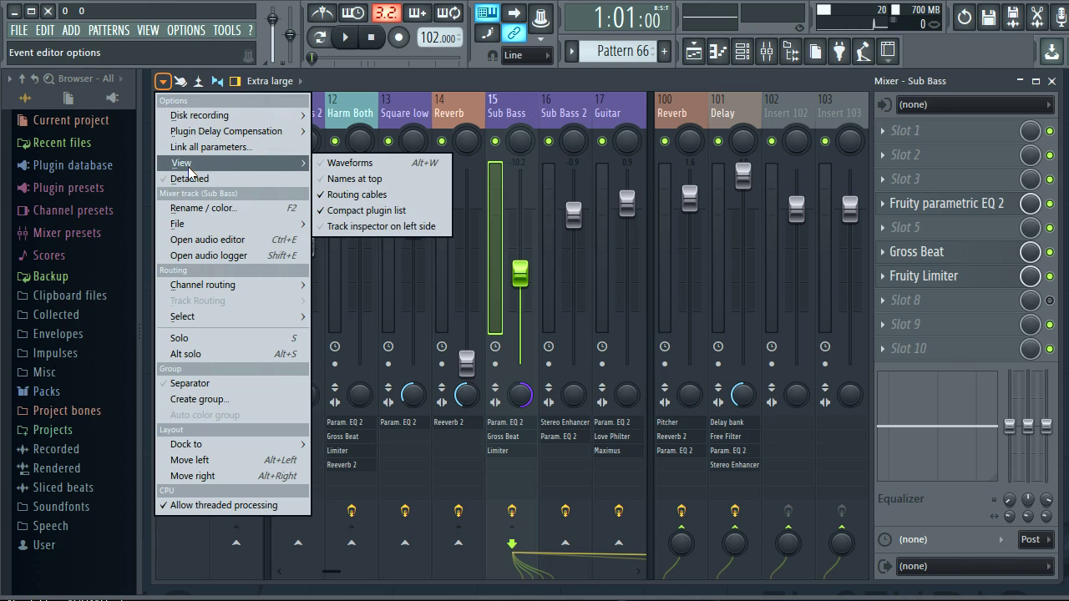
{"action": "left_click", "coordinate": [347, 215]}
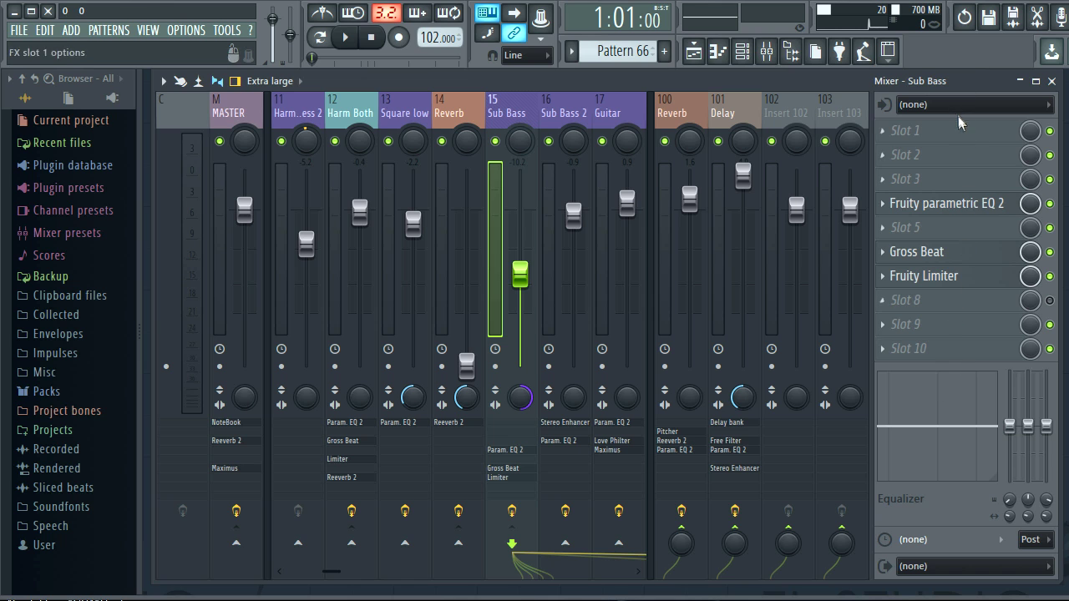
{"action": "left_click", "coordinate": [162, 81]}
{"action": "mouse_move", "coordinate": [198, 164]}
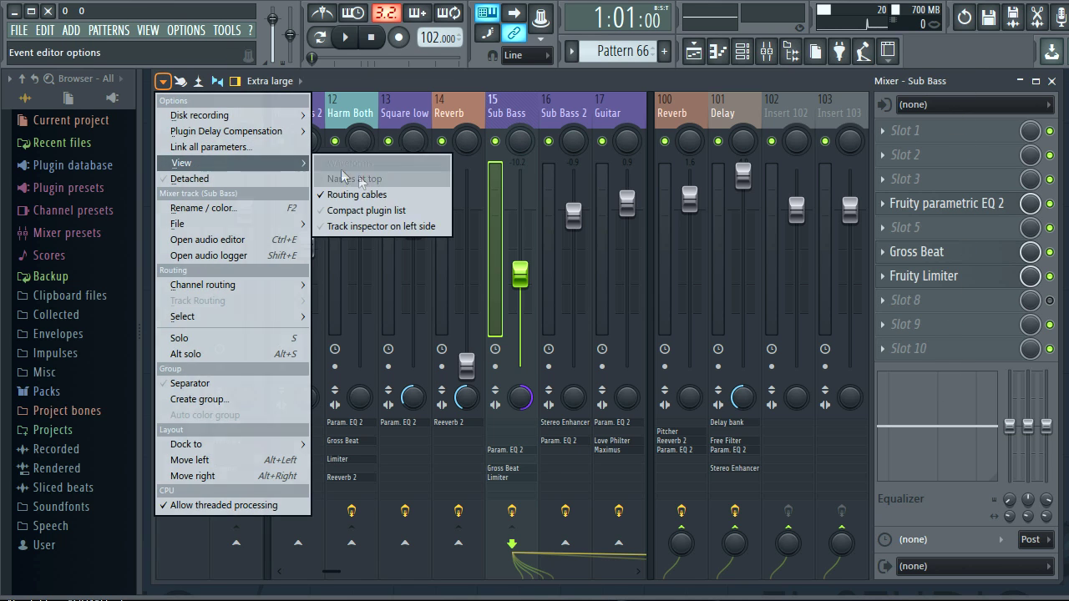
{"action": "left_click", "coordinate": [363, 212]}
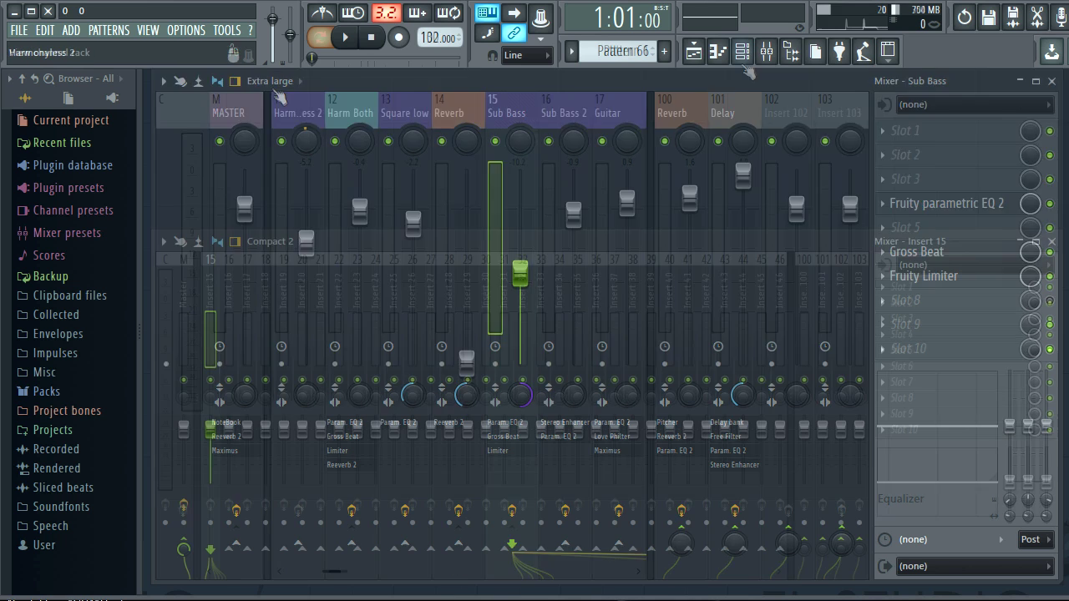
{"action": "left_click", "coordinate": [741, 51]}
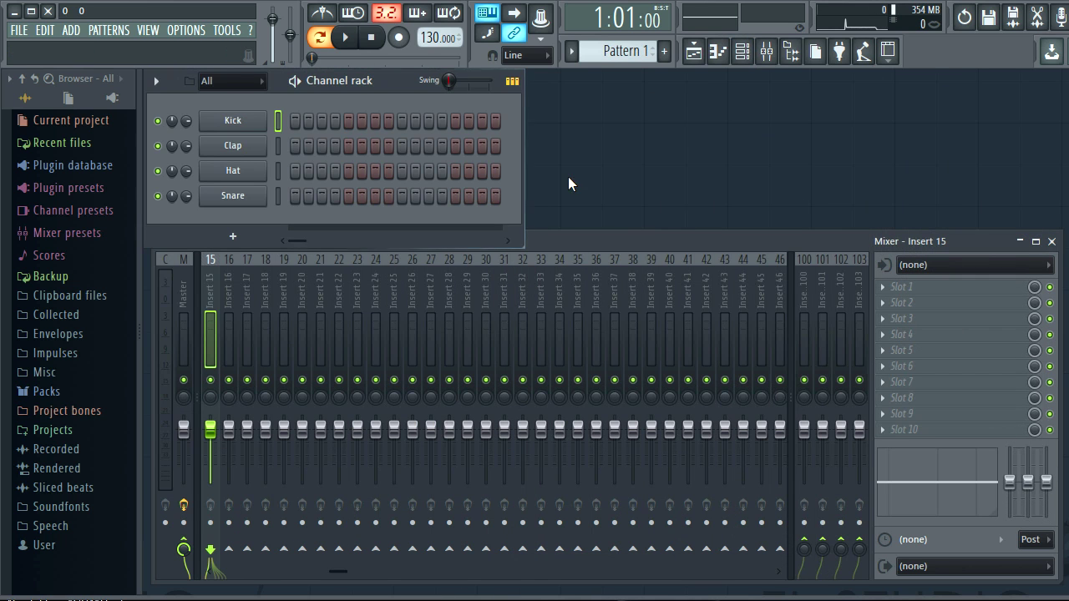
- Route the Kick, Clap, Hat and Snare channels to inserts 29–32, then select inserts 28–32
{"action": "left_click_drag", "start_coordinate": [278, 121], "coordinate": [278, 196]}
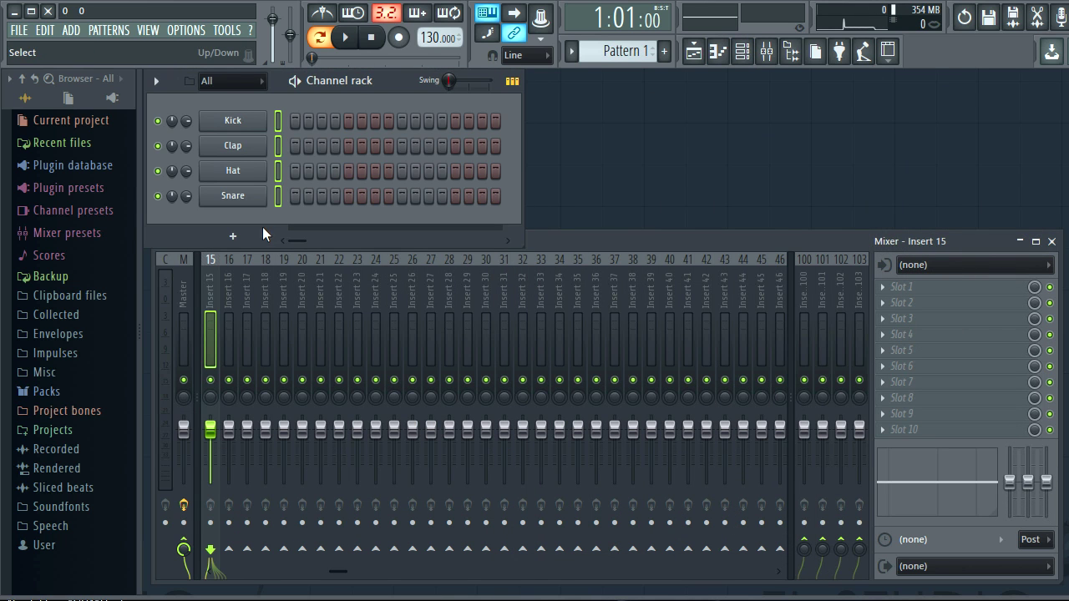
{"action": "left_click", "coordinate": [470, 344]}
{"action": "right_click", "coordinate": [470, 343]}
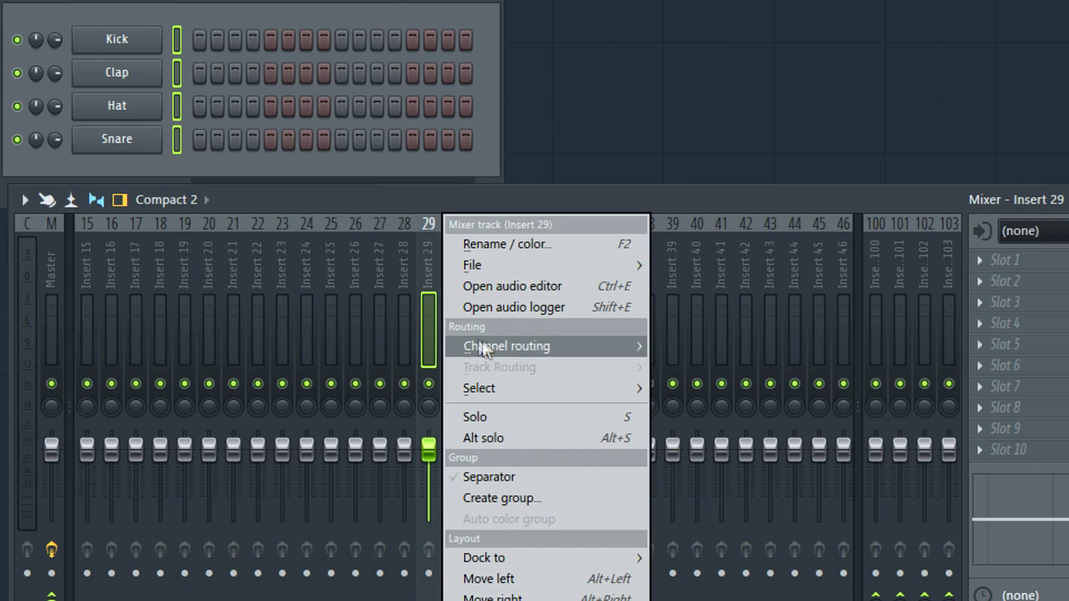
{"action": "mouse_move", "coordinate": [485, 345]}
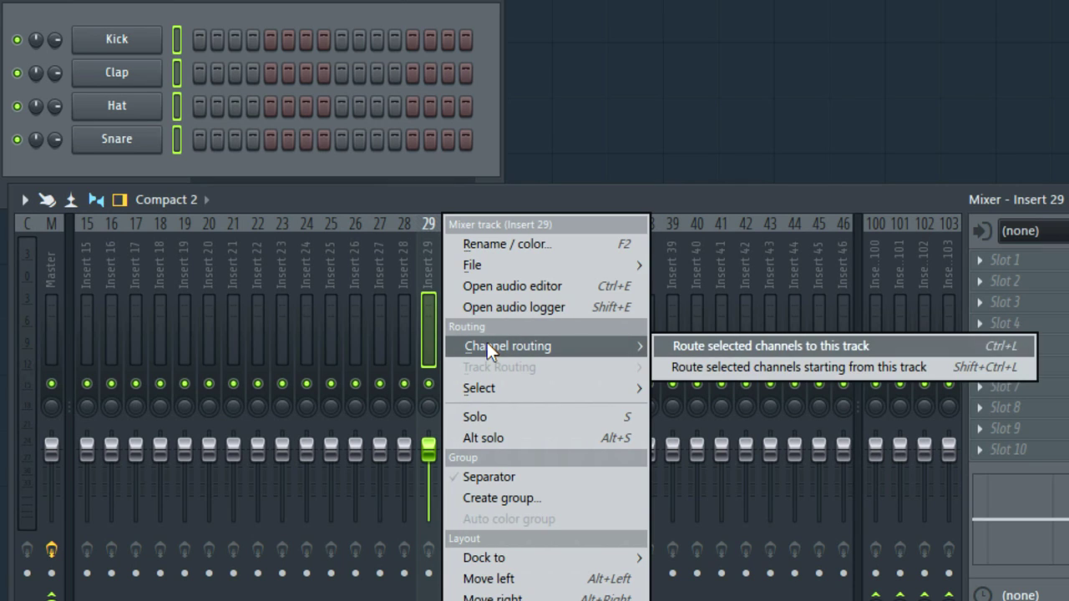
{"action": "left_click", "coordinate": [742, 373]}
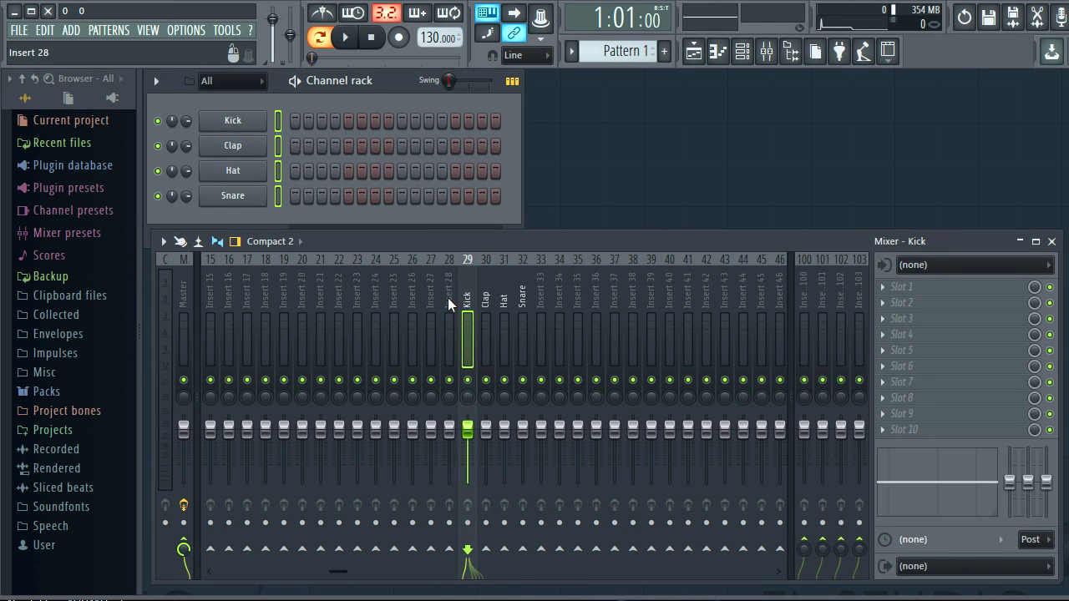
{"action": "mouse_move", "coordinate": [448, 297]}
{"action": "left_mouse_down"}
{"action": "mouse_move", "coordinate": [504, 306]}
{"action": "mouse_move", "coordinate": [451, 311]}
{"action": "left_mouse_up"}
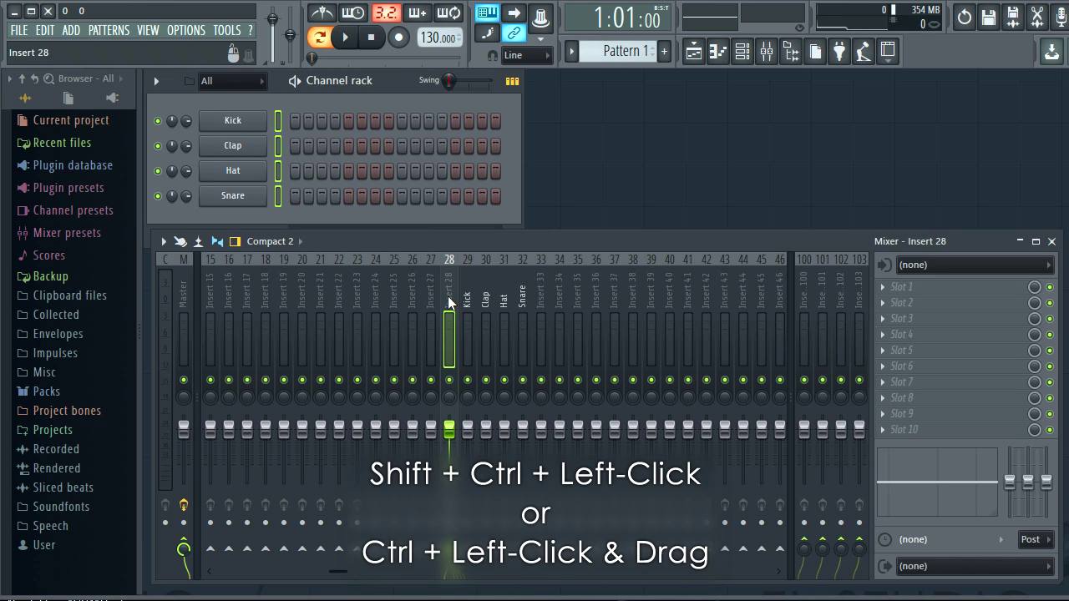
{"action": "left_click_drag", "start_coordinate": [456, 302], "coordinate": [523, 305], "text": "ctrl"}
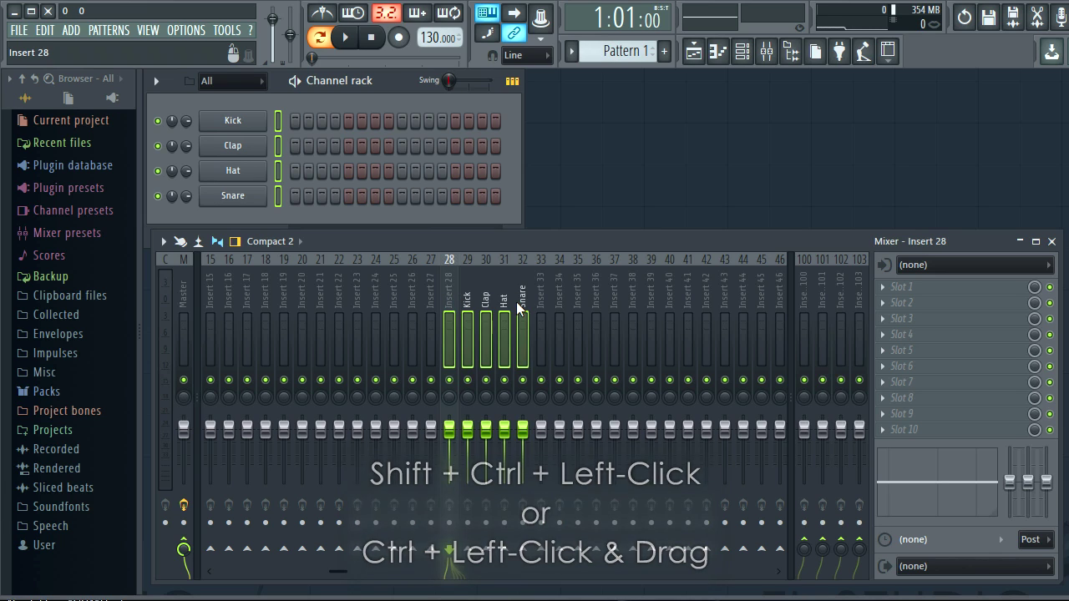
{"action": "right_click", "coordinate": [452, 321]}
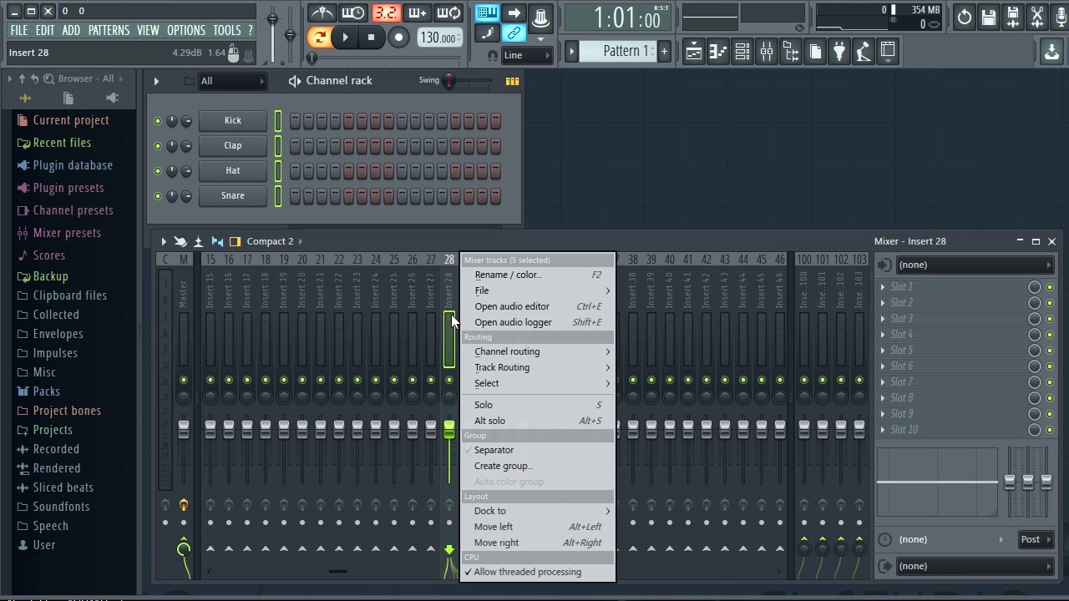
- Group inserts 28–32 under Insert 28 named 'Percussion' with a kick drum icon and blue colour
{"action": "left_click", "coordinate": [490, 470]}
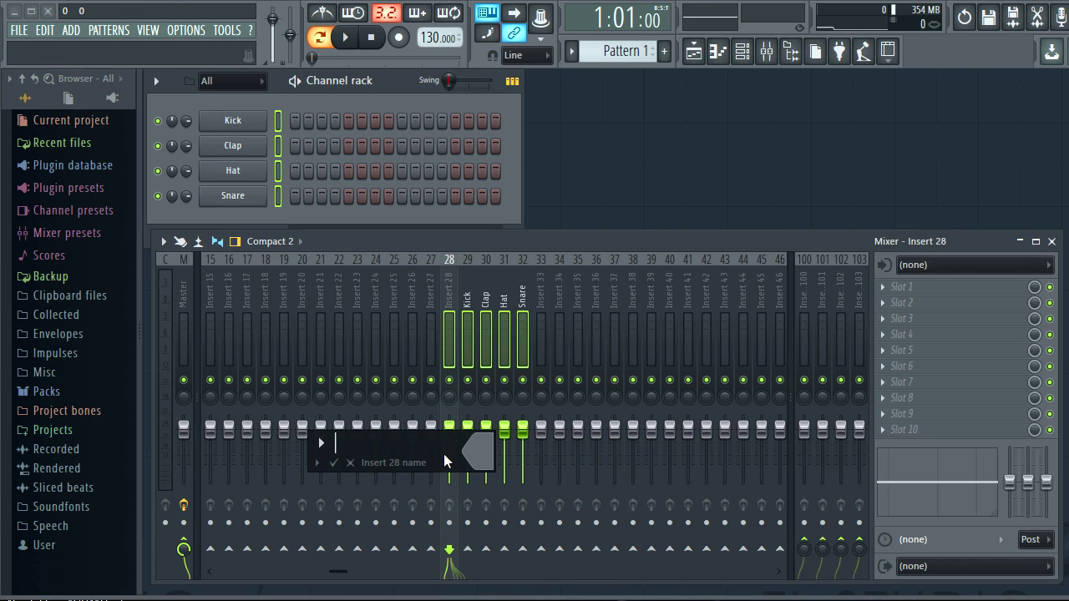
{"action": "type", "text": "Percussion"}
{"action": "left_click", "coordinate": [321, 445]}
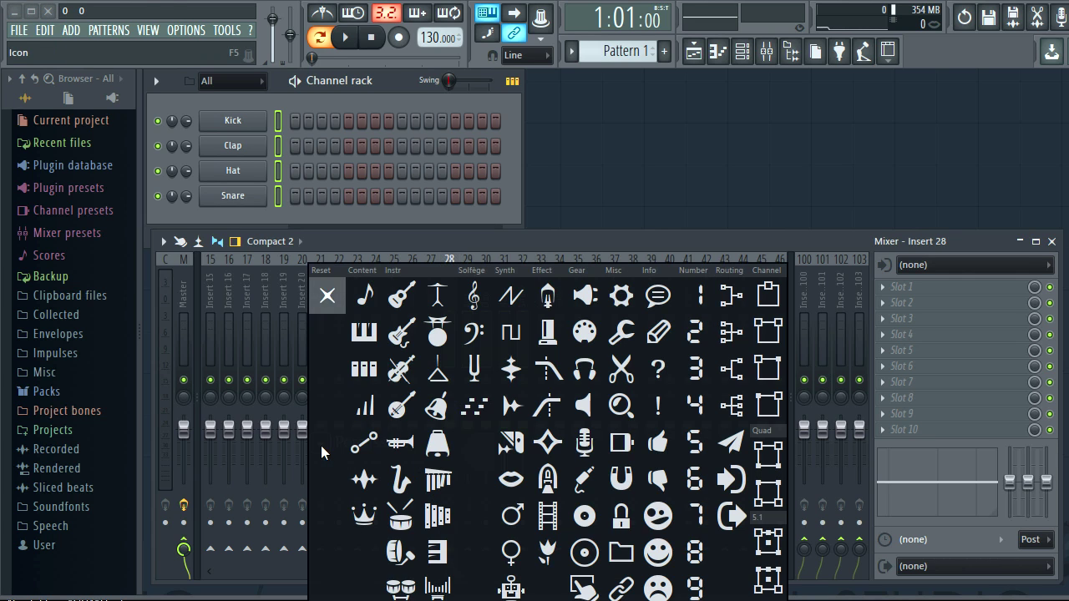
{"action": "left_click", "coordinate": [399, 551]}
{"action": "left_click", "coordinate": [487, 451]}
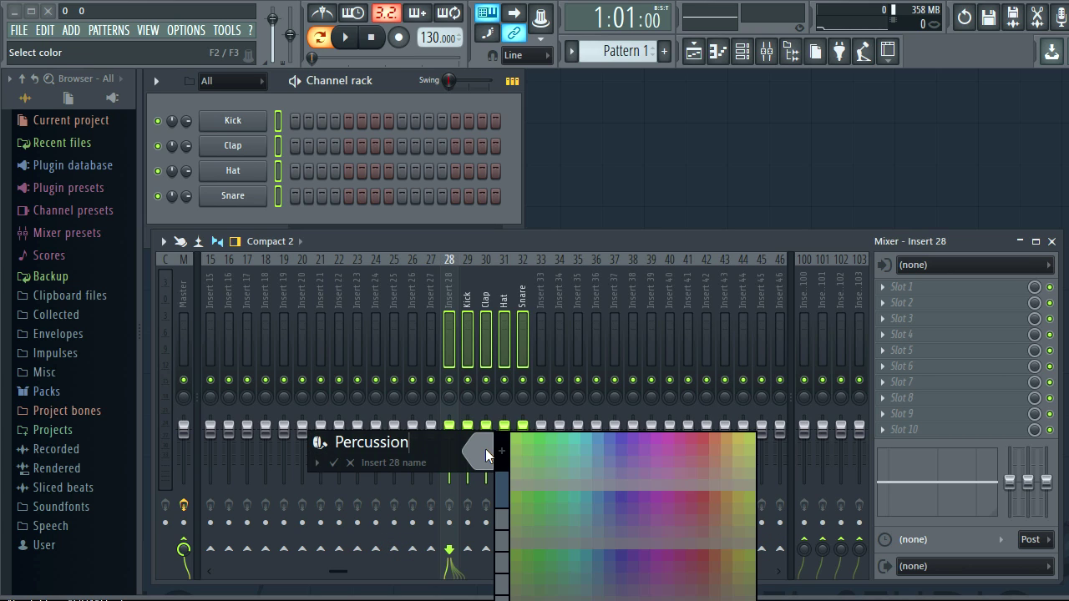
{"action": "left_click", "coordinate": [607, 442]}
{"action": "key", "text": "Return"}
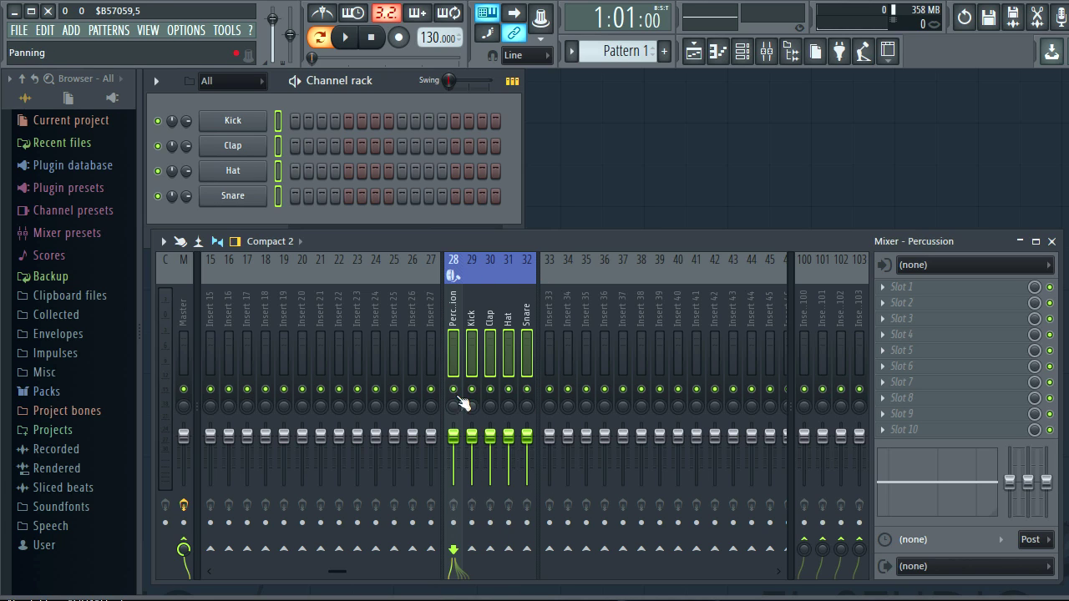
- Select Percussion through Snare and route the four drum tracks only into Percussion
{"action": "left_click", "coordinate": [467, 357]}
{"action": "left_click", "coordinate": [484, 356]}
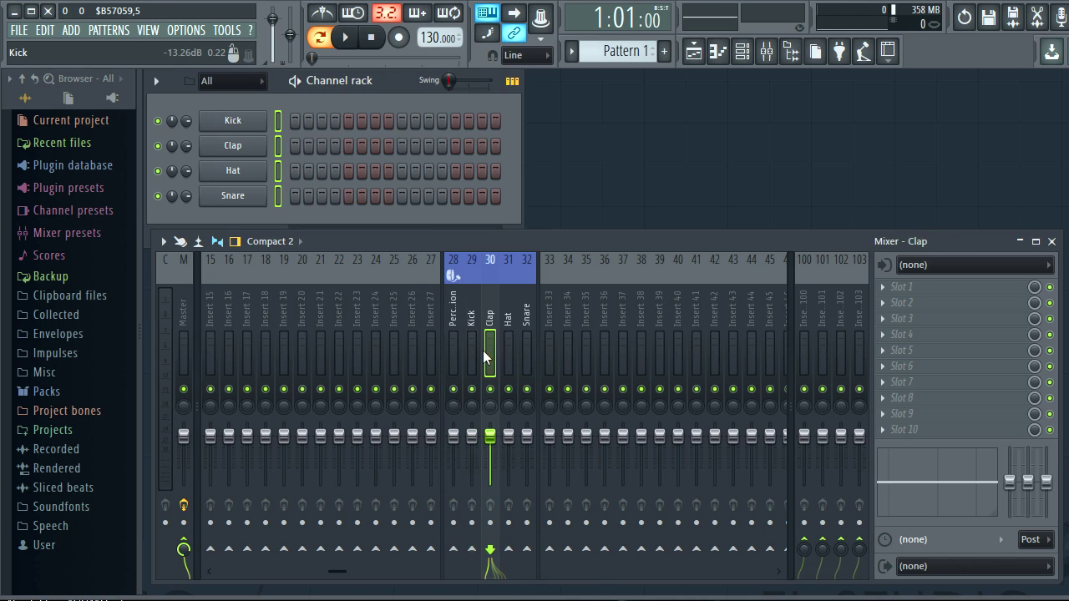
{"action": "left_click", "coordinate": [509, 357]}
{"action": "left_click", "coordinate": [527, 358]}
{"action": "left_click", "coordinate": [472, 358]}
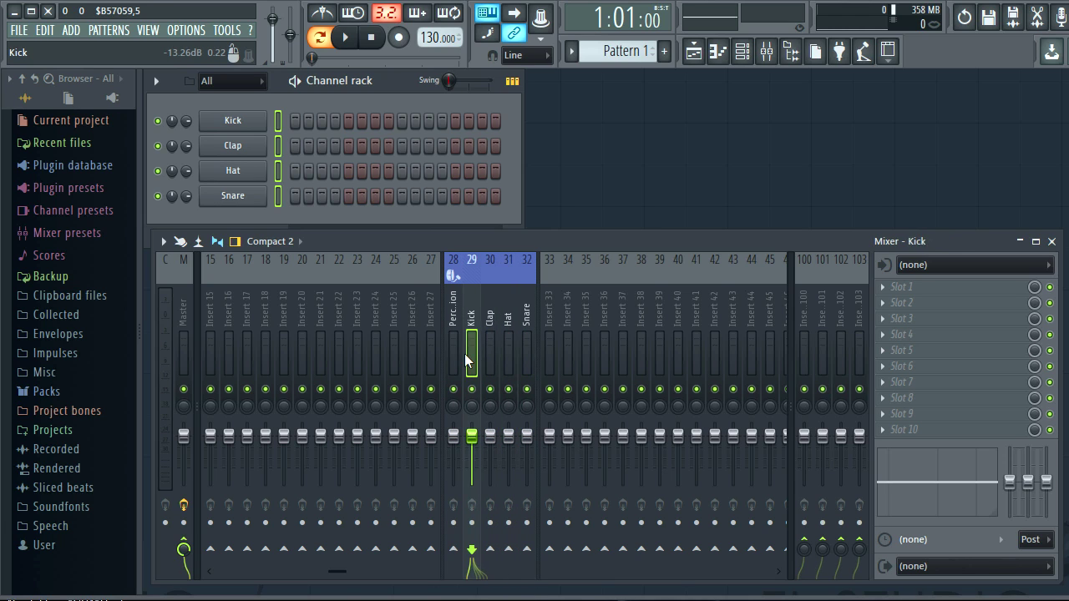
{"action": "left_click", "coordinate": [527, 361]}
{"action": "left_click", "coordinate": [457, 356]}
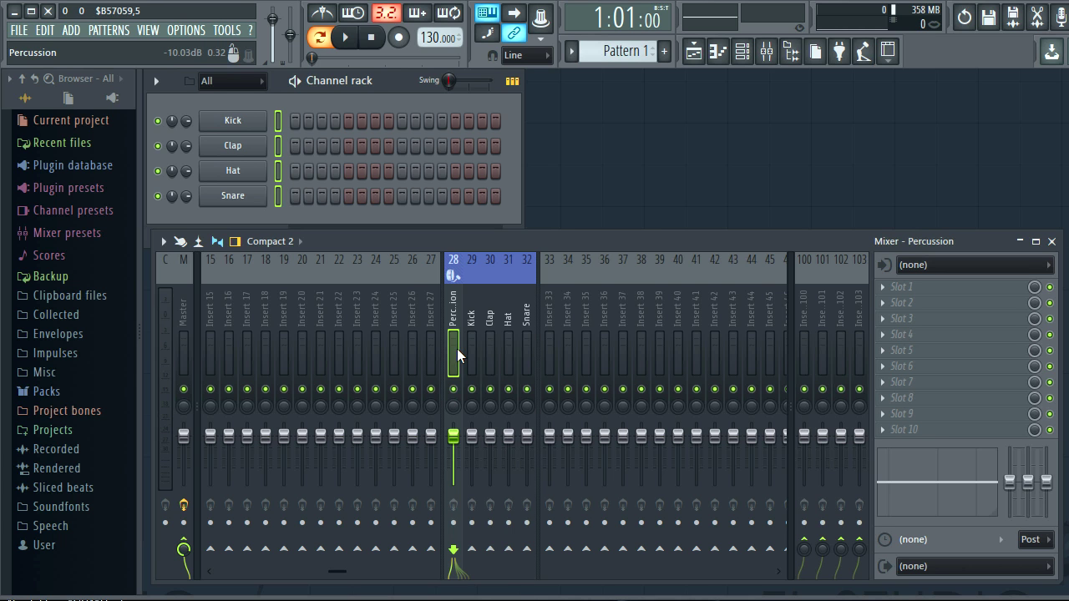
{"action": "left_click_drag", "start_coordinate": [458, 355], "coordinate": [525, 358]}
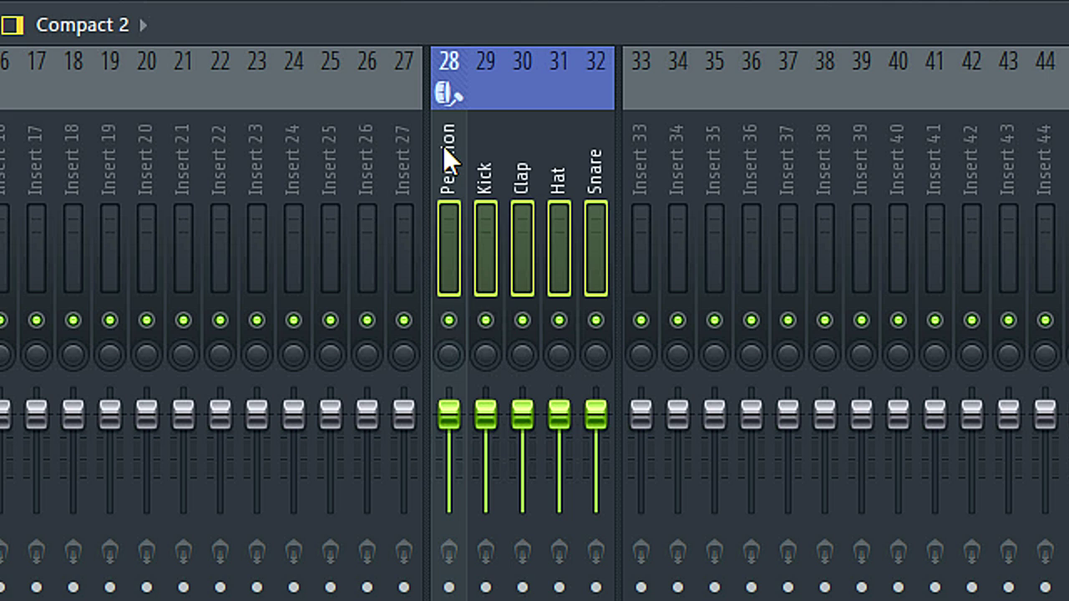
{"action": "right_click", "coordinate": [446, 145]}
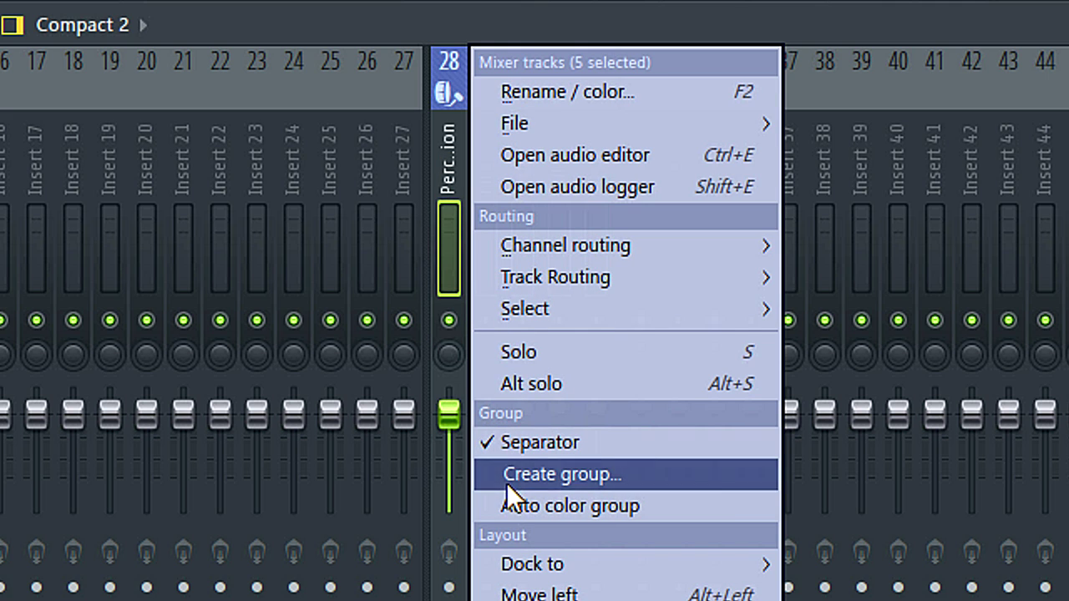
{"action": "mouse_move", "coordinate": [547, 277]}
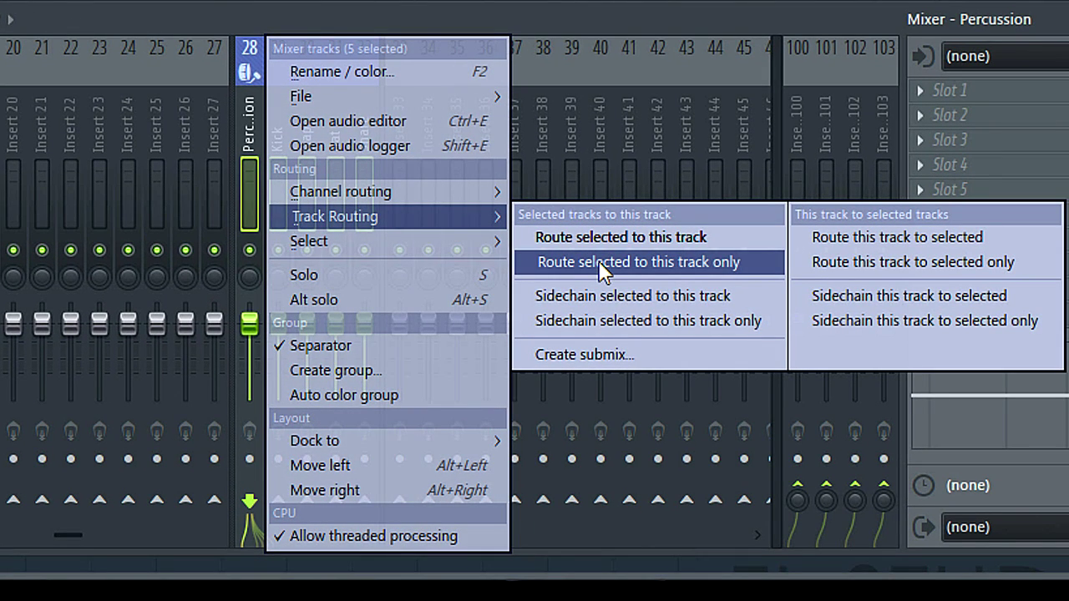
{"action": "left_click", "coordinate": [601, 266]}
- Select each drum track in turn to verify its routing, ending on Percussion
{"action": "left_click", "coordinate": [277, 209]}
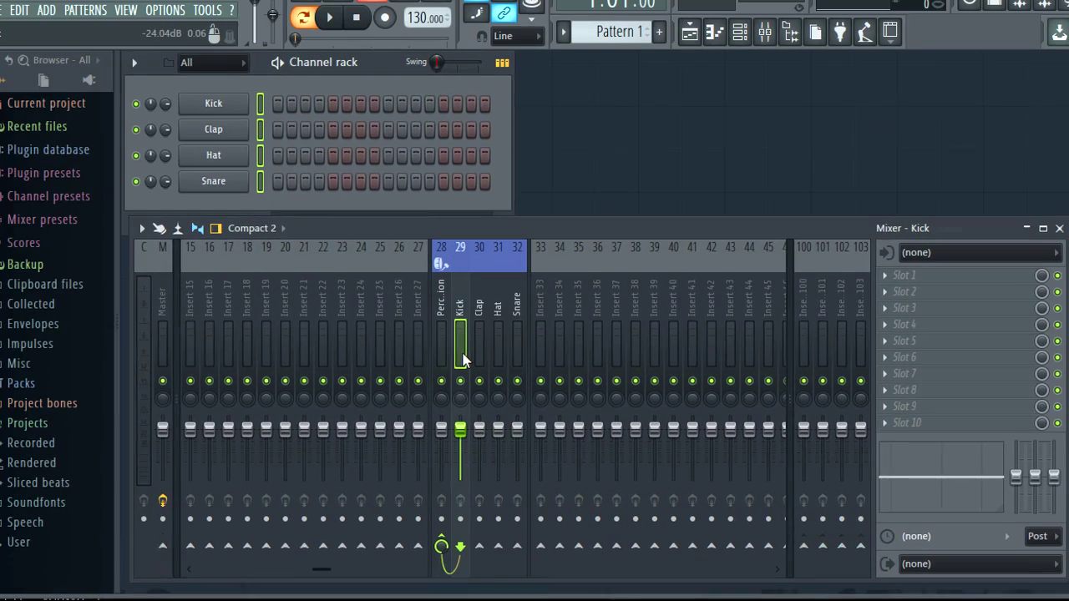
{"action": "left_click", "coordinate": [493, 368]}
{"action": "left_click", "coordinate": [525, 370]}
{"action": "left_click", "coordinate": [472, 370]}
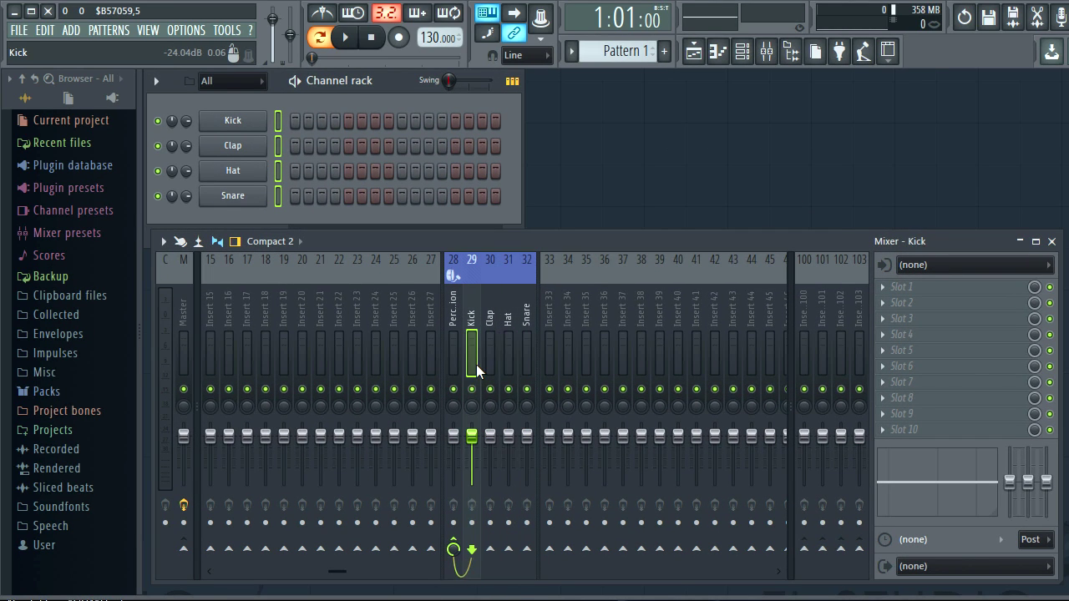
{"action": "left_click", "coordinate": [512, 371]}
{"action": "left_click", "coordinate": [526, 370]}
{"action": "left_click", "coordinate": [473, 361]}
{"action": "left_click", "coordinate": [457, 361]}
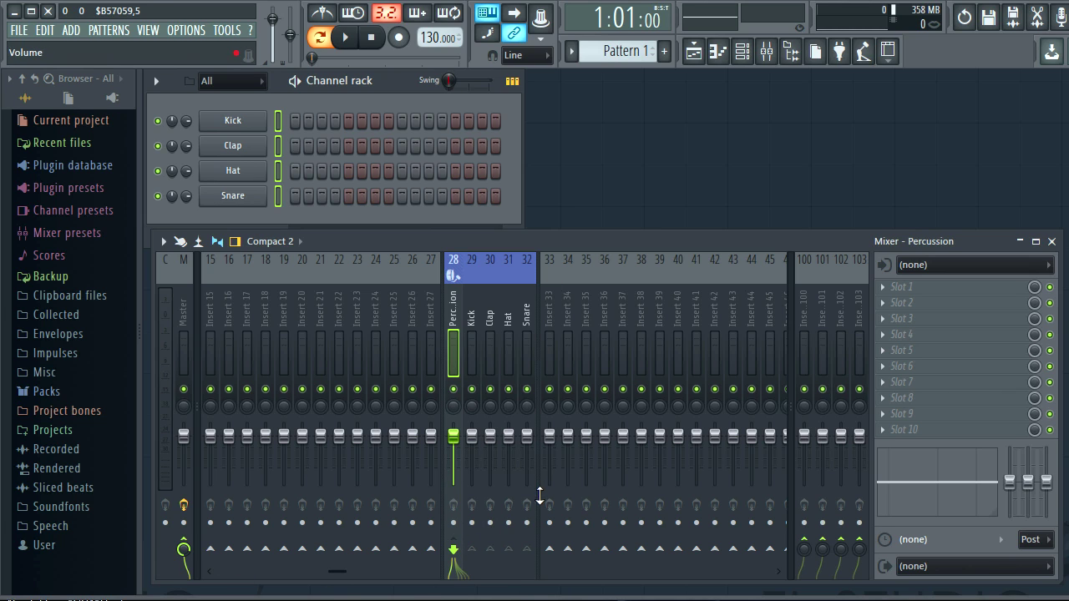
- Add separators from the right-click menus of Insert 36 and Insert 40
{"action": "left_click", "coordinate": [603, 360]}
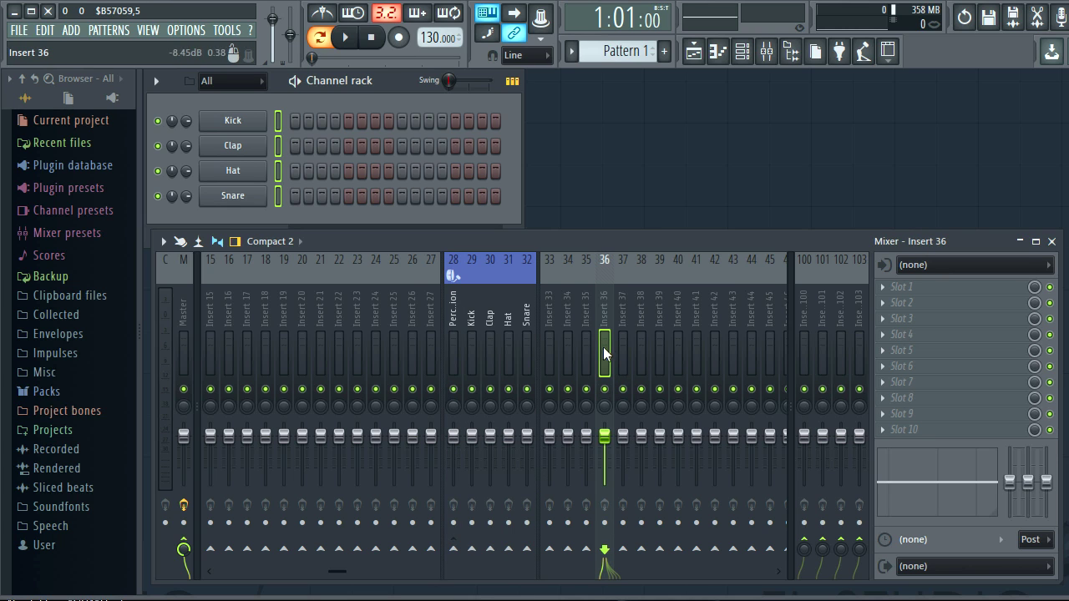
{"action": "right_click", "coordinate": [607, 355]}
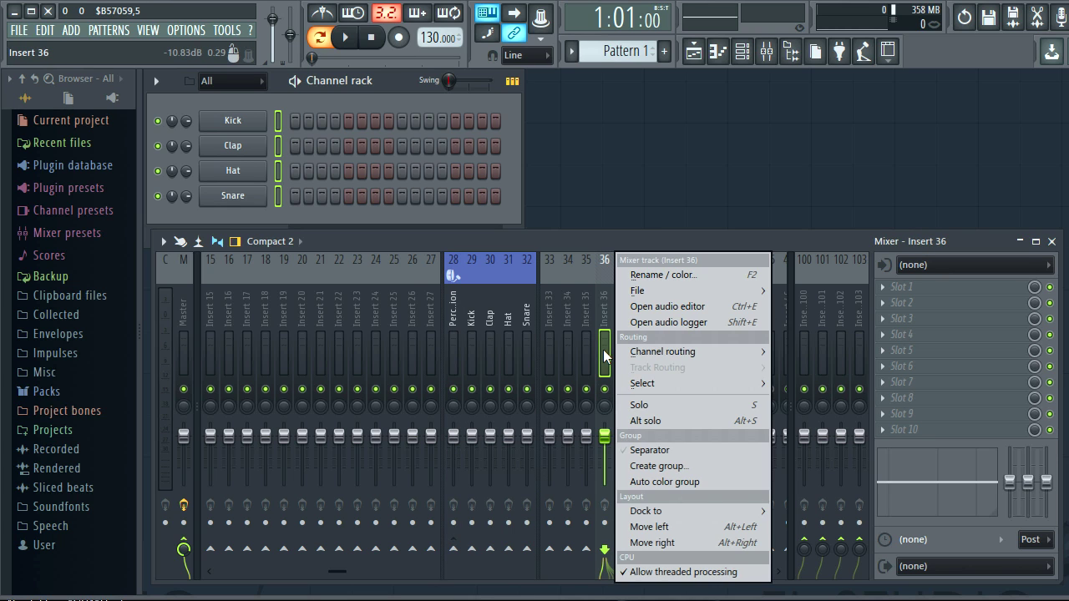
{"action": "left_click", "coordinate": [645, 451]}
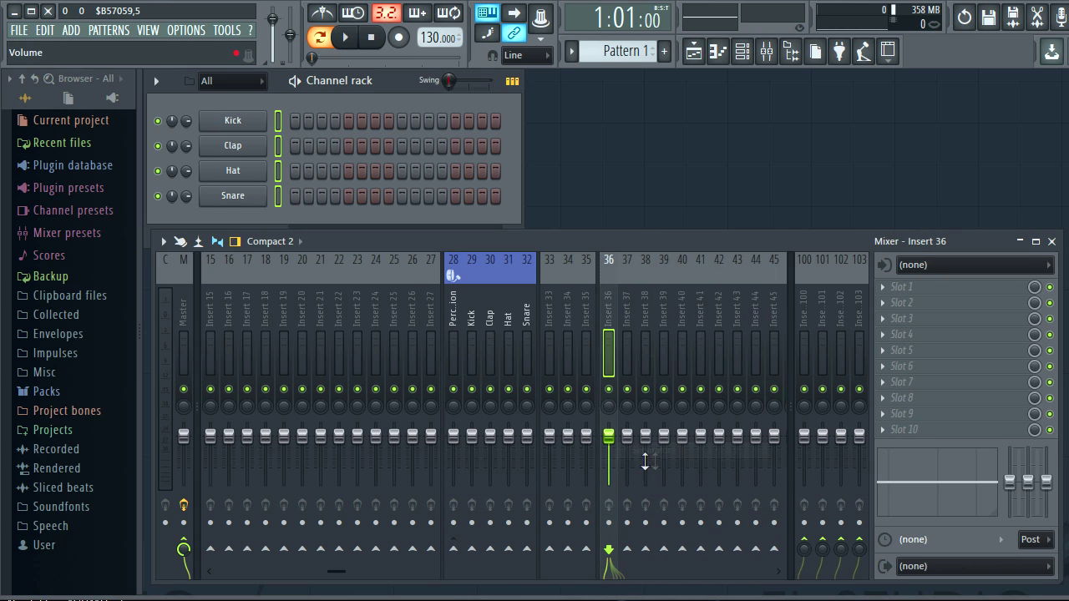
{"action": "right_click", "coordinate": [682, 353]}
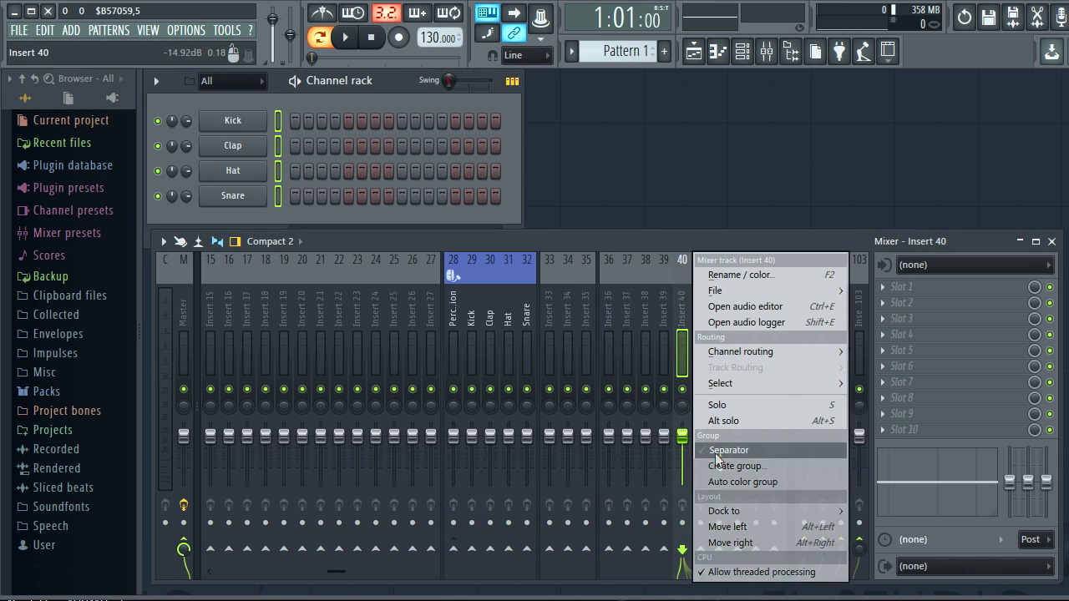
{"action": "left_click", "coordinate": [720, 450]}
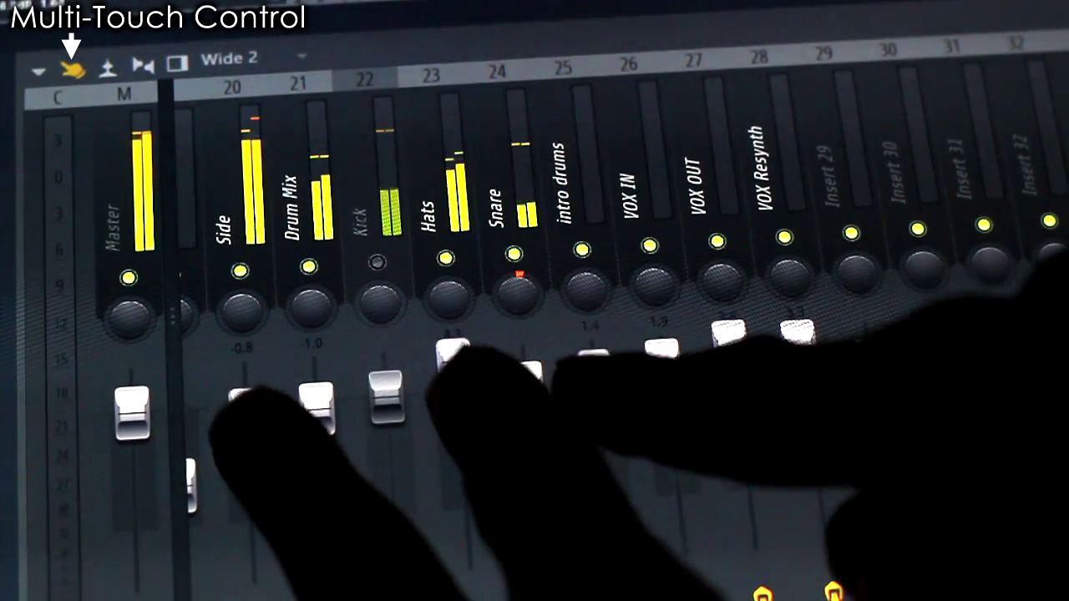
- Move several faders by touch, setting Side near -2.9, then tap Side, Kick, Snare and VOX IN
{"action": "left_click_drag", "start_coordinate": [453, 353], "coordinate": [465, 514]}
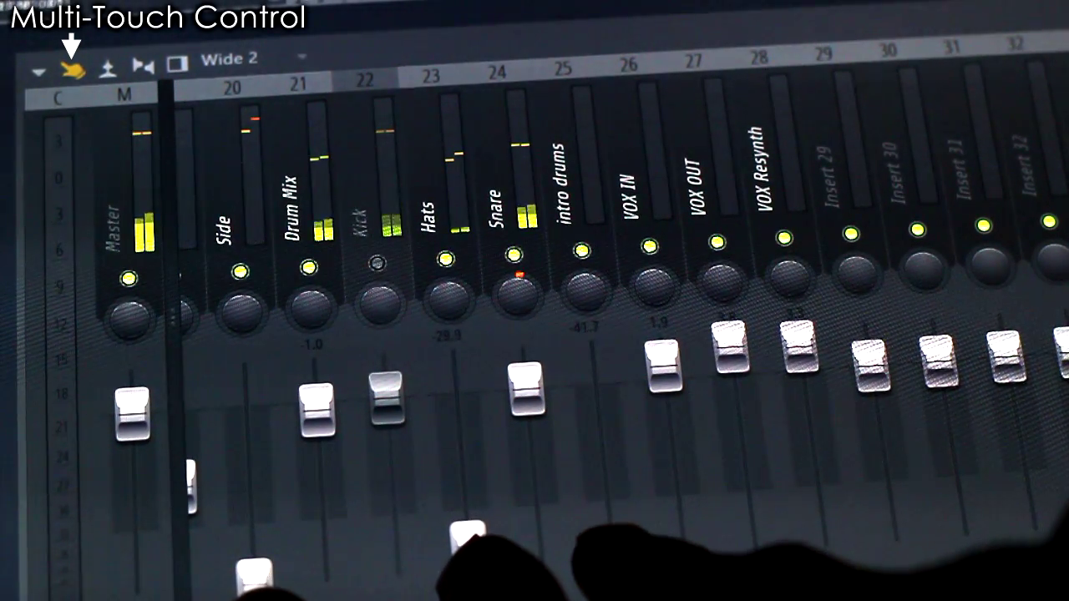
{"action": "left_click_drag", "start_coordinate": [731, 347], "coordinate": [759, 592]}
{"action": "left_click_drag", "start_coordinate": [244, 442], "coordinate": [245, 426]}
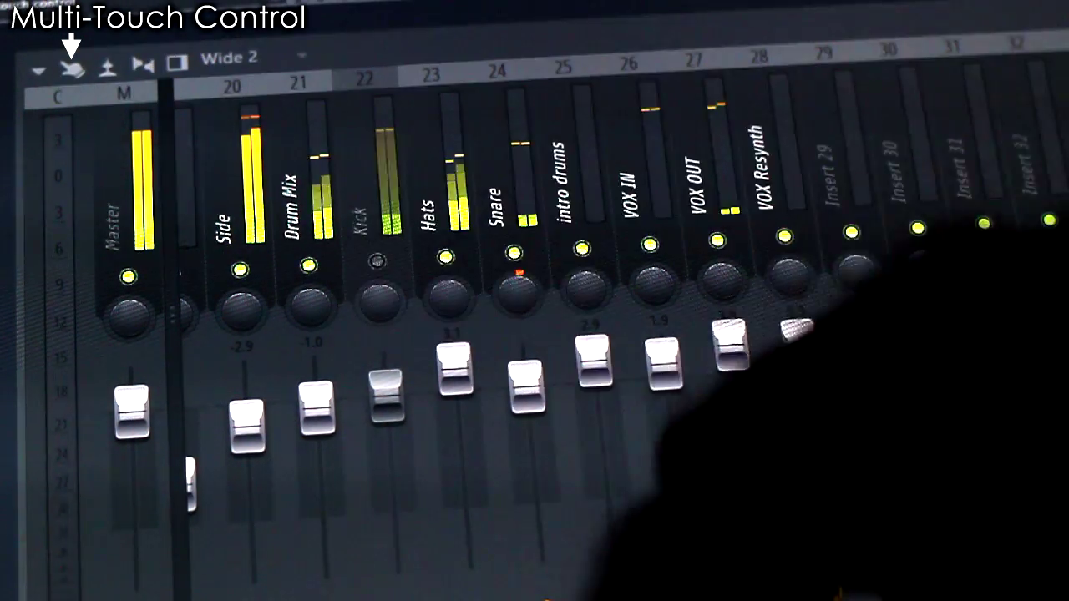
{"action": "left_click", "coordinate": [247, 426]}
{"action": "left_click", "coordinate": [386, 394]}
{"action": "left_click", "coordinate": [526, 386]}
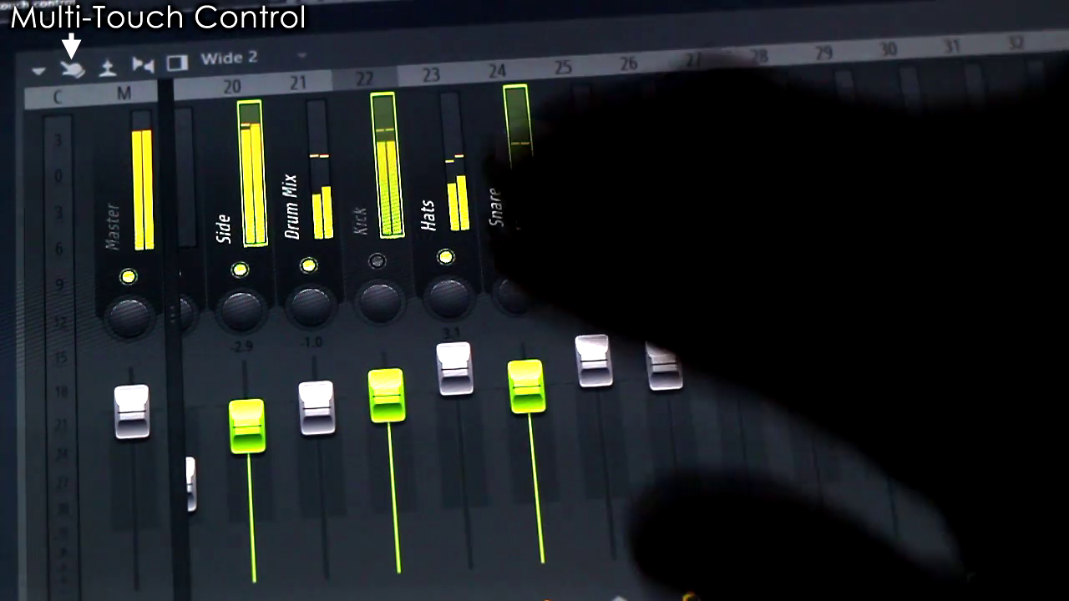
{"action": "left_click", "coordinate": [664, 367]}
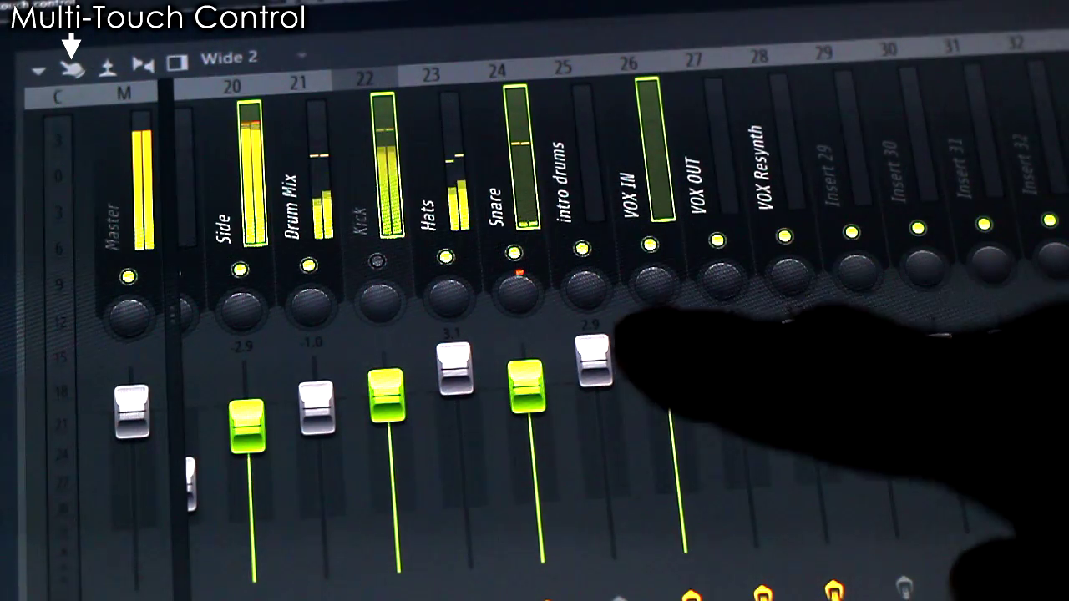